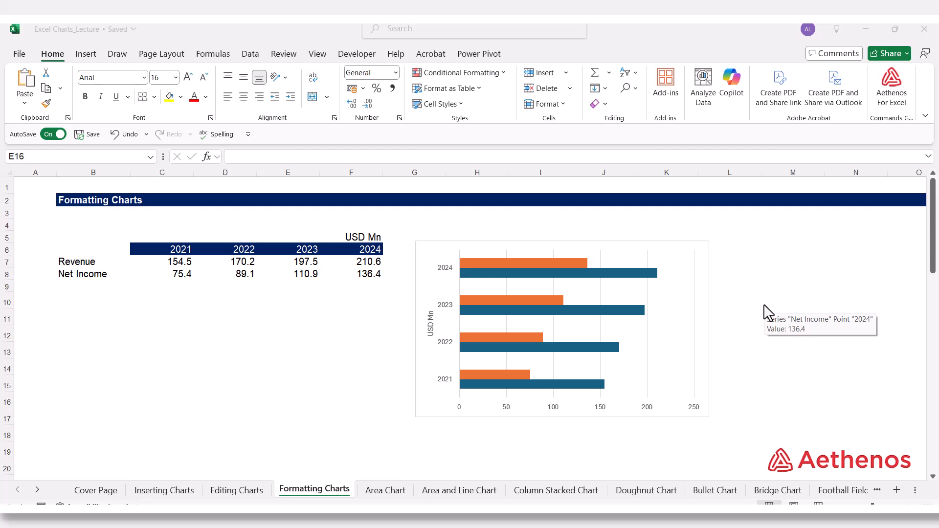
Set all text in the bar chart to Arial at font size 9
left_click(630, 258)
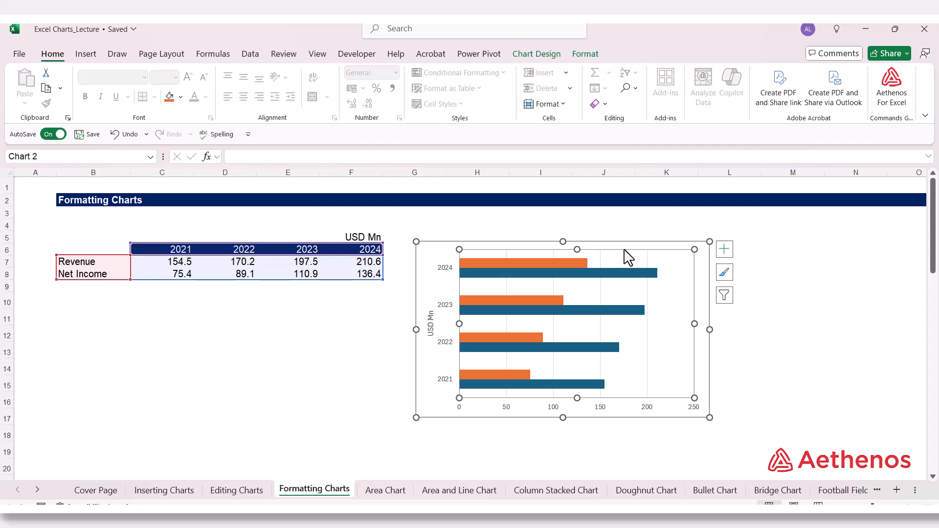
left_click(444, 268)
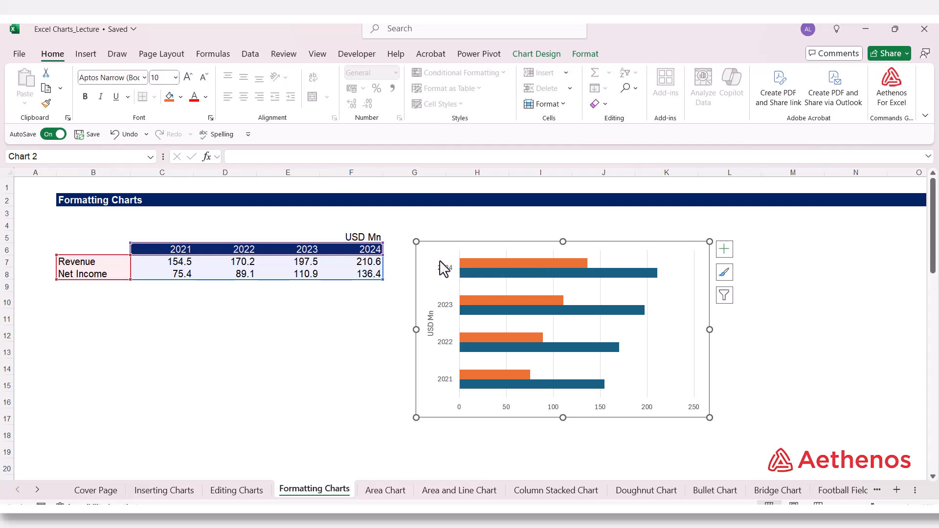
left_click(144, 78)
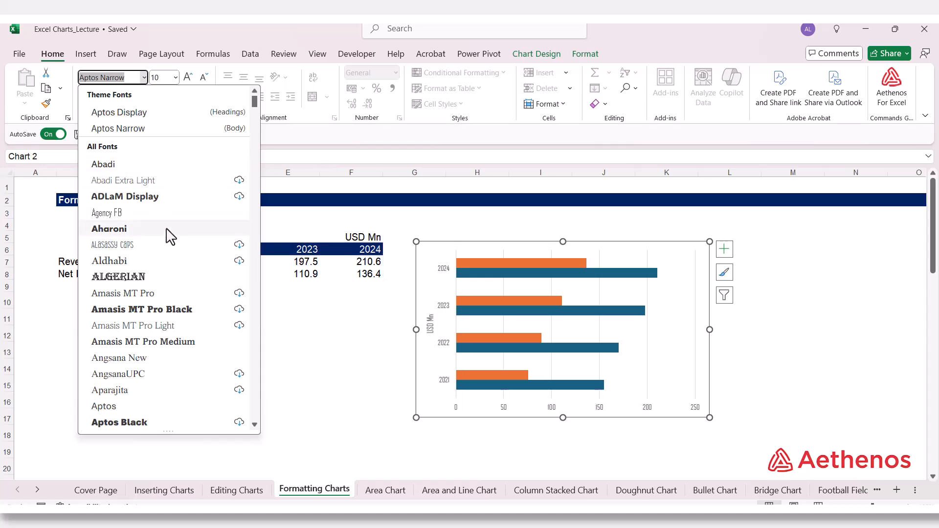
scroll(171, 230, "down", 3)
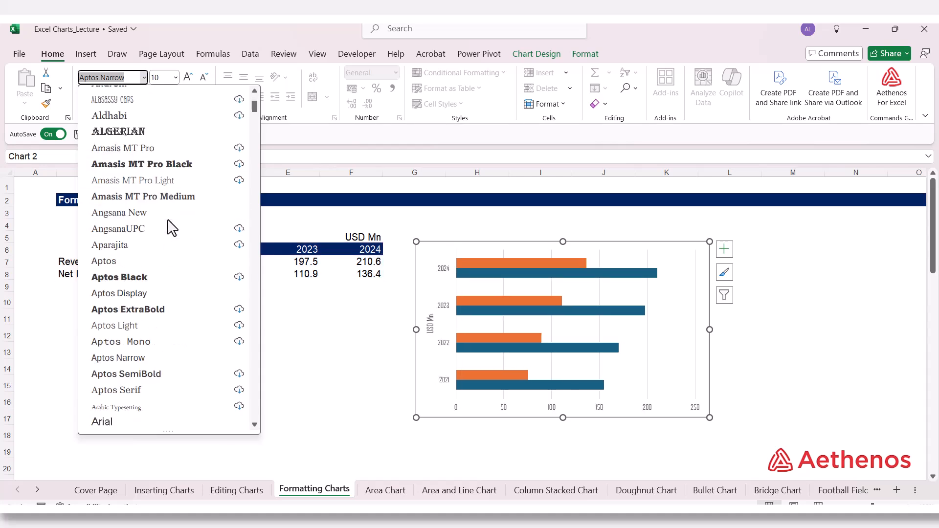
scroll(171, 227, "down", 3)
left_click(147, 276)
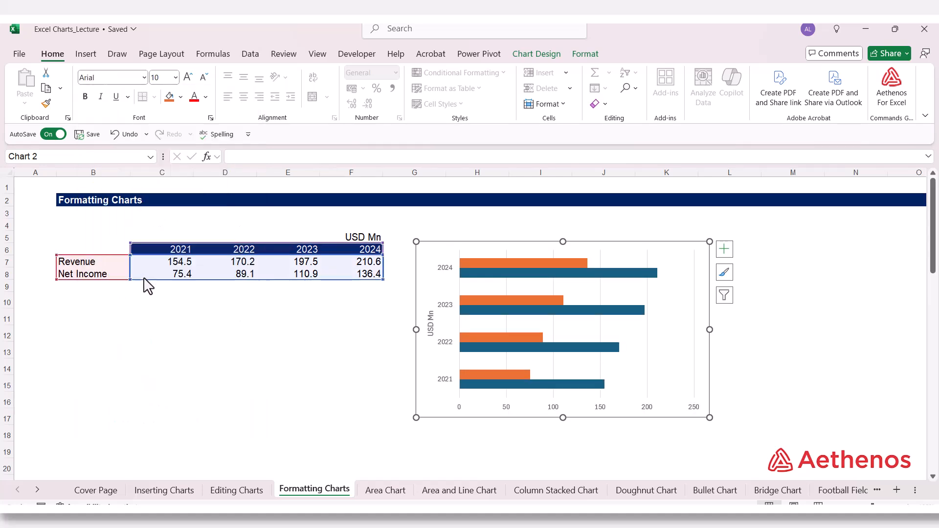
left_click(175, 78)
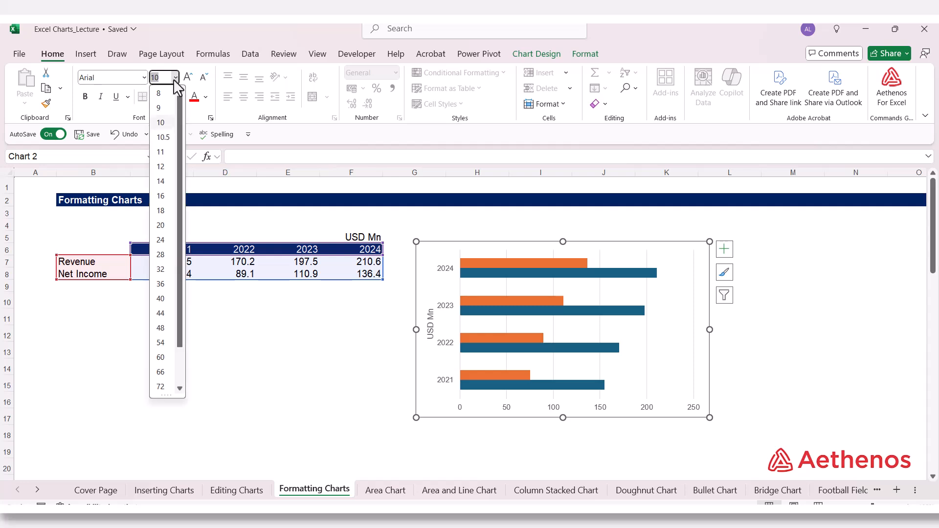
left_click(160, 109)
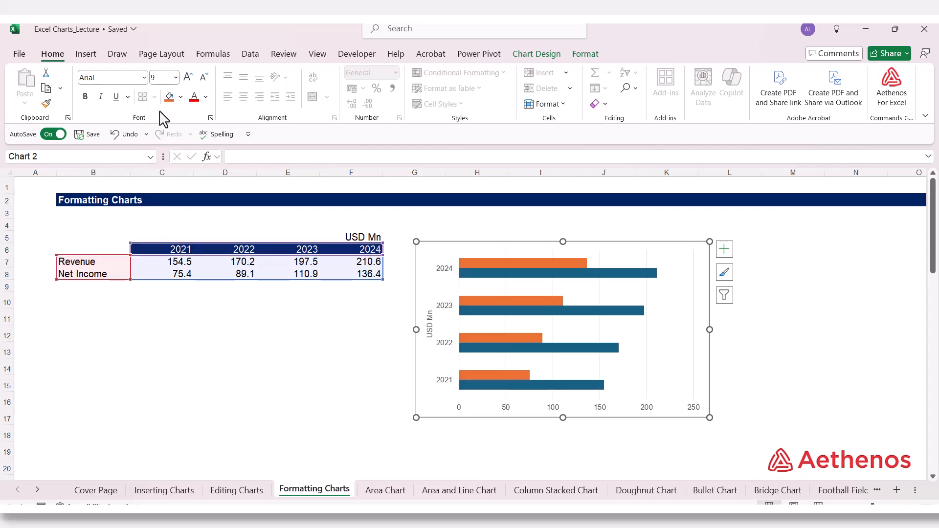
Format the chart area with no fill and no border line
right_click(427, 284)
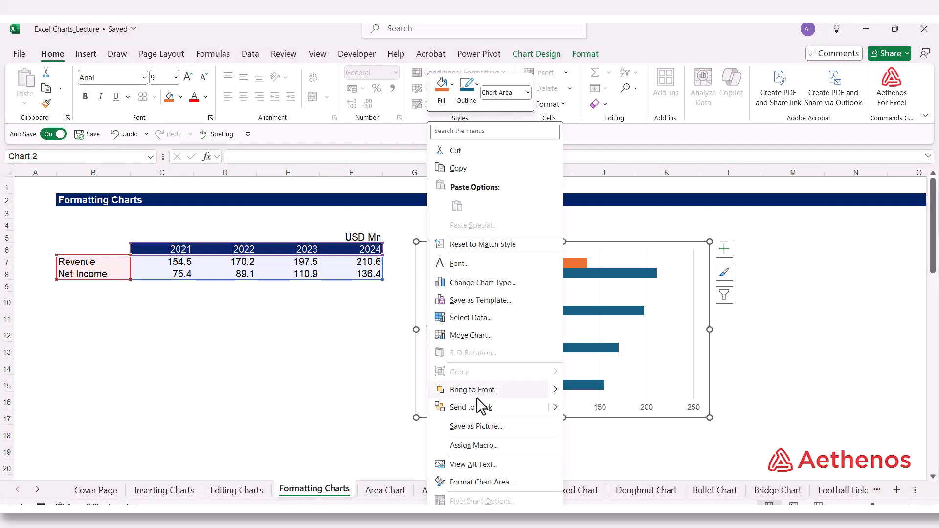
left_click(479, 483)
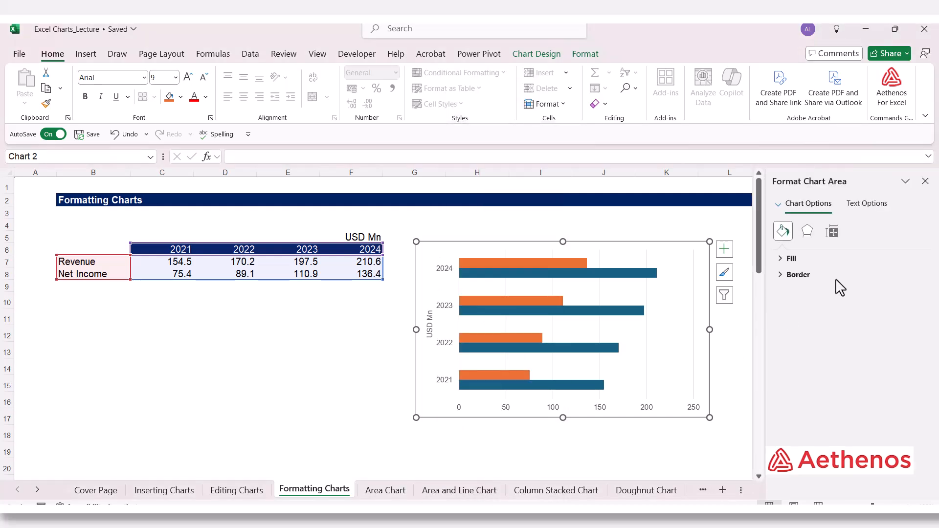
left_click(782, 260)
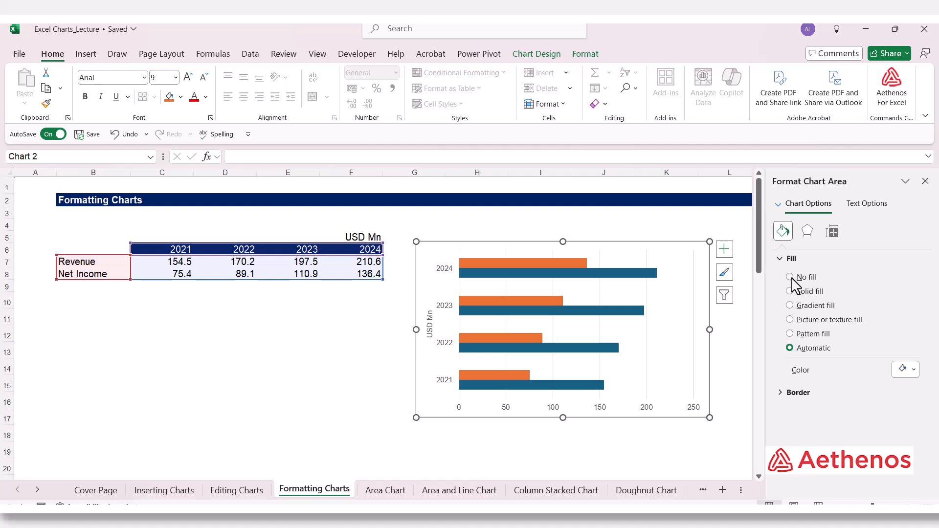
left_click(789, 277)
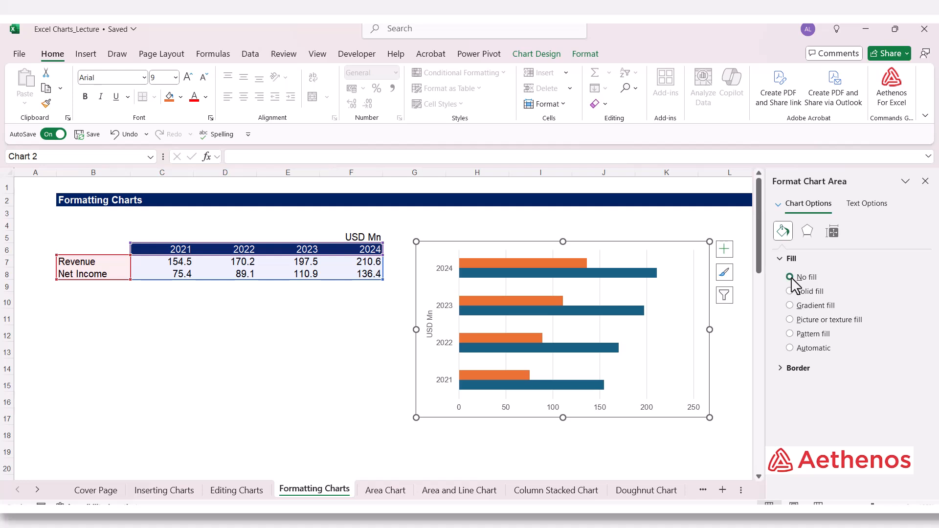
left_click(780, 367)
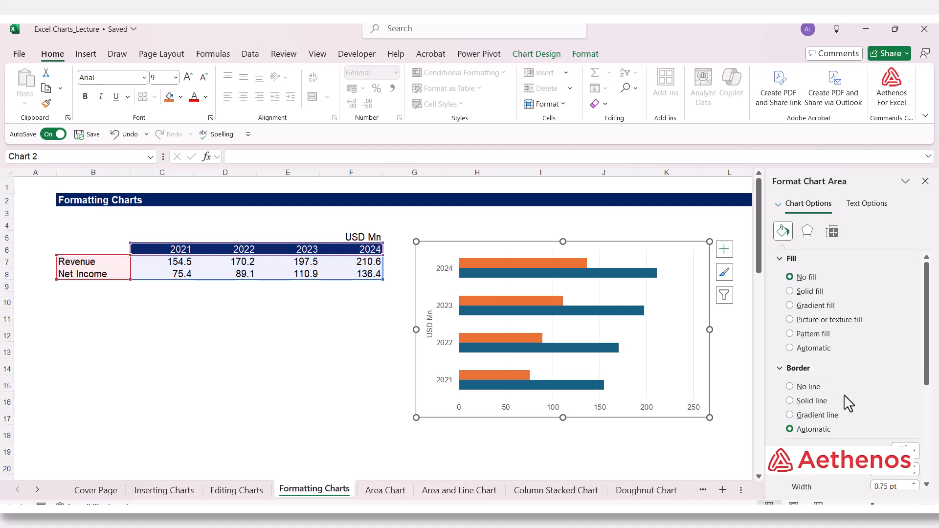
left_click(789, 386)
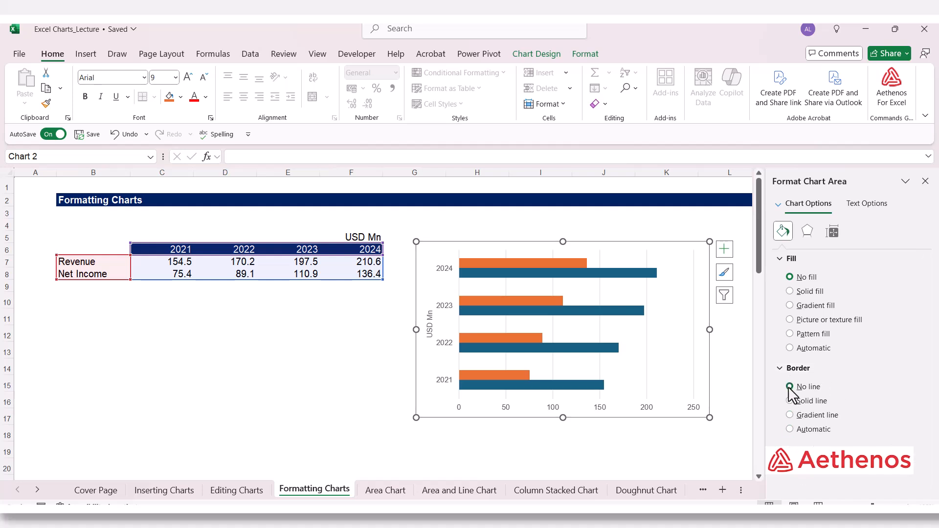
left_click(923, 182)
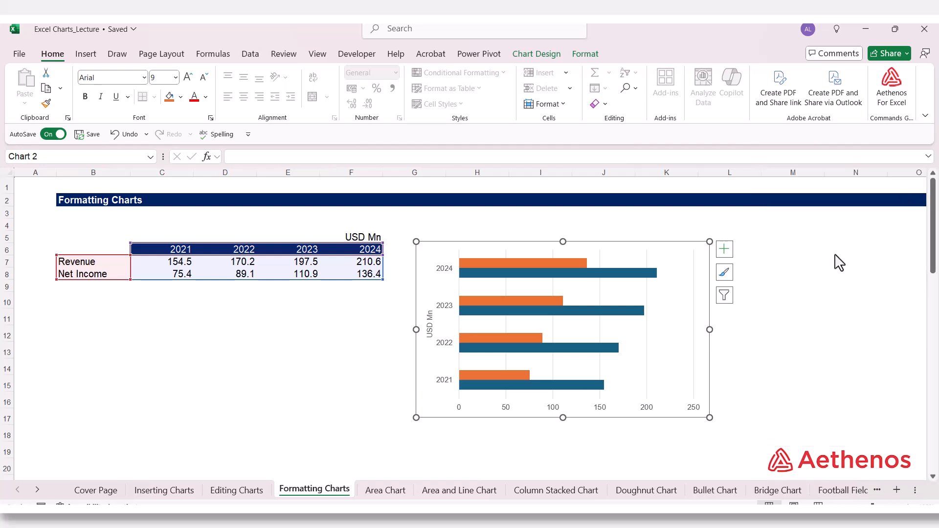
Format the chart's major vertical gridlines as solid dark grey lines with 54% transparency
left_click(654, 342)
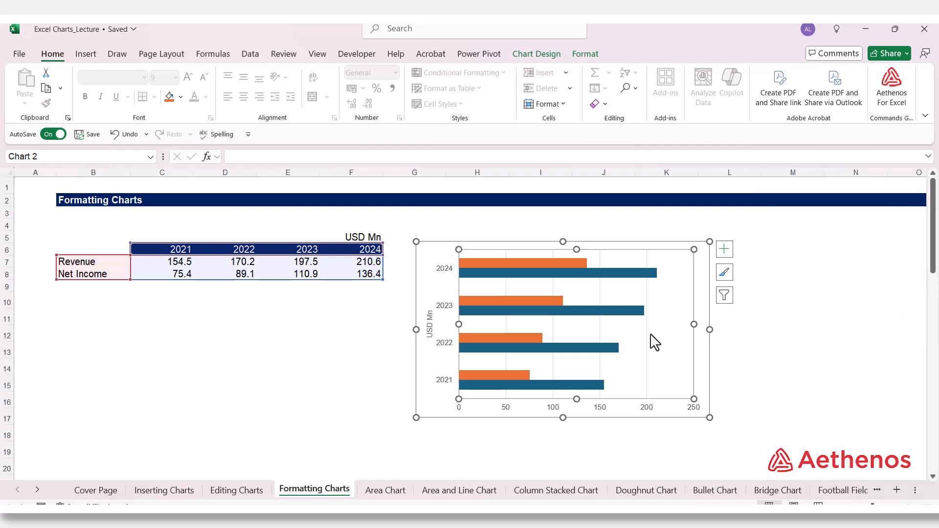
left_click(647, 334)
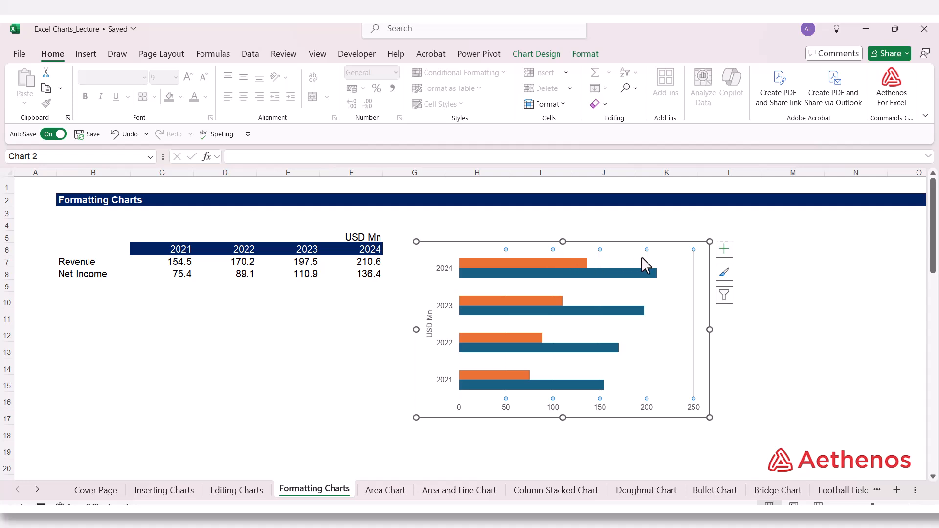
right_click(646, 298)
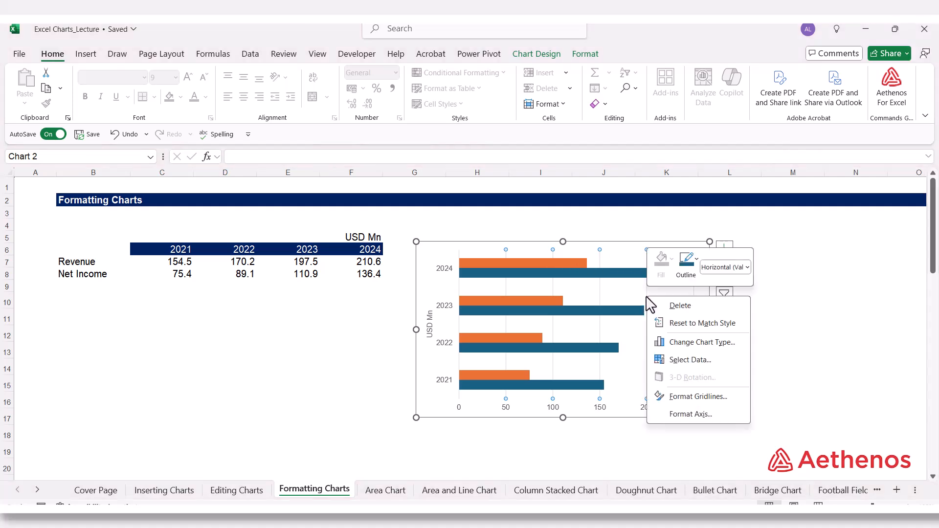
left_click(699, 400)
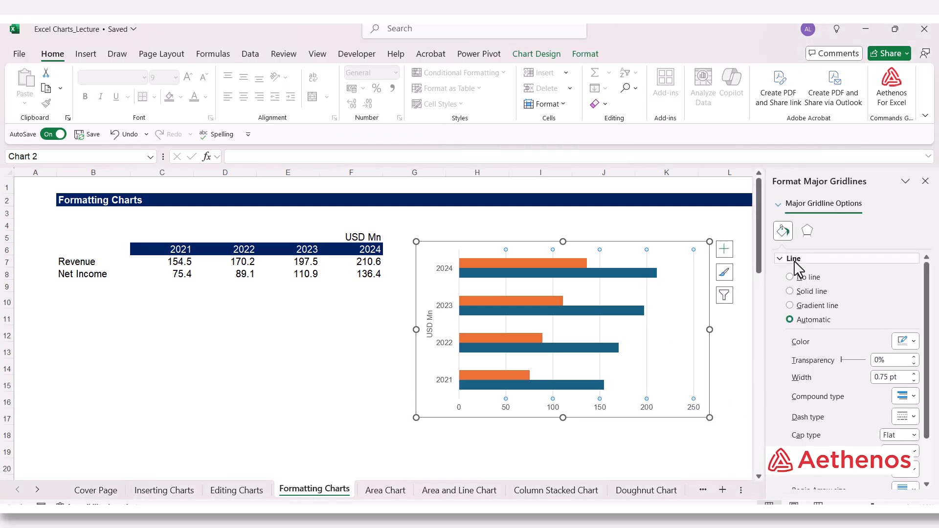
left_click(789, 292)
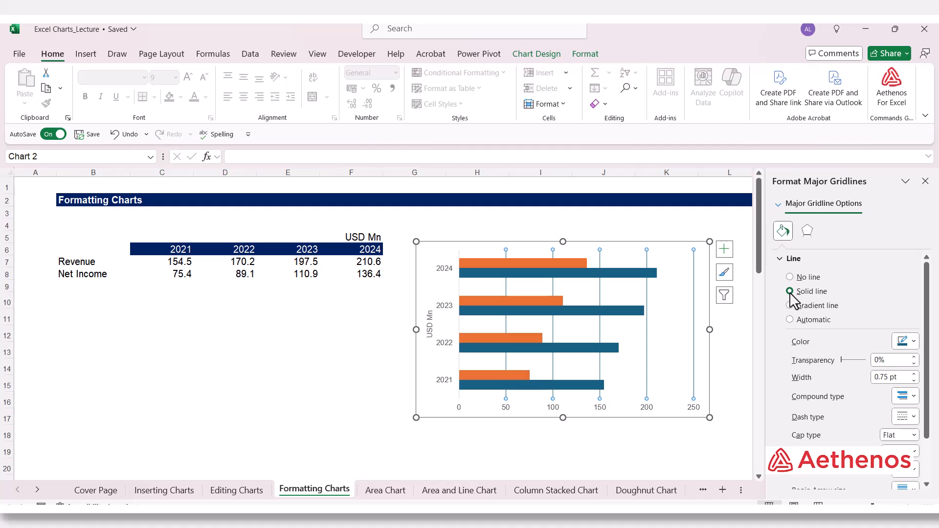
left_click(913, 342)
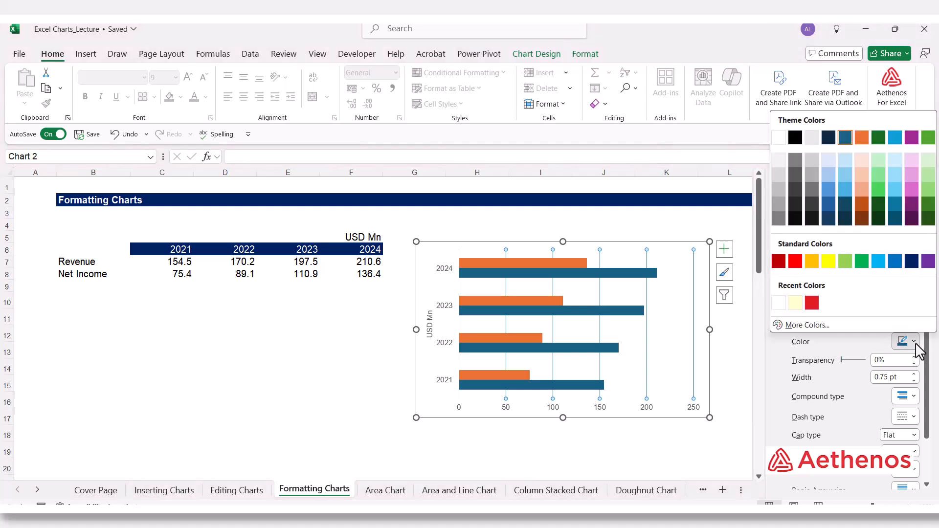
left_click(779, 218)
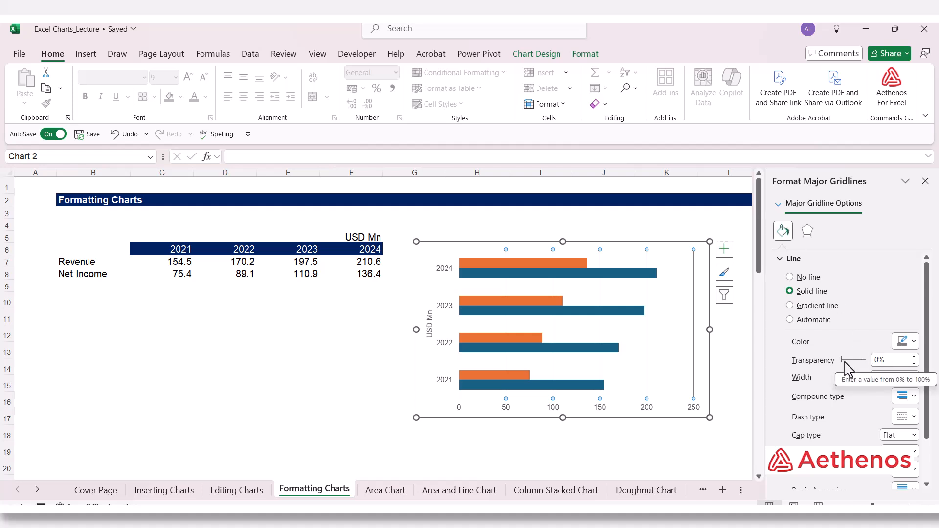
left_click_drag(841, 360, 856, 364)
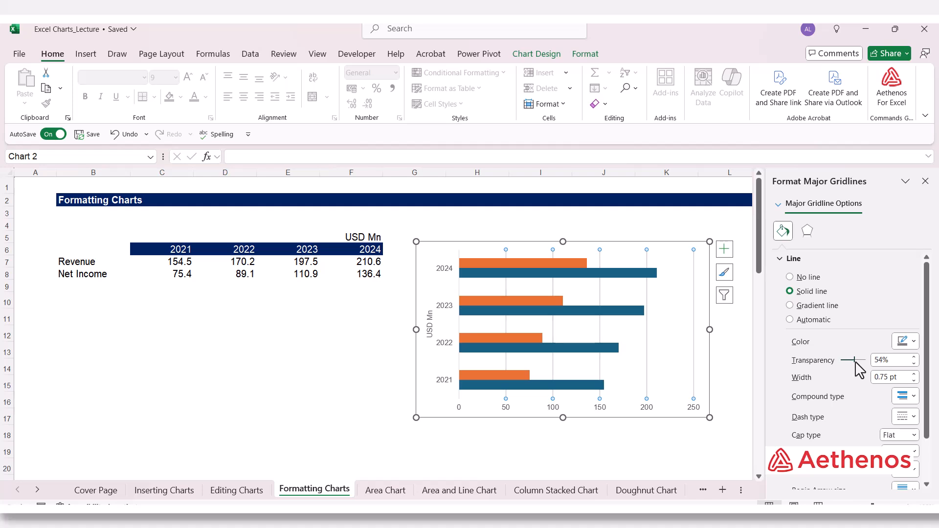
left_click(924, 181)
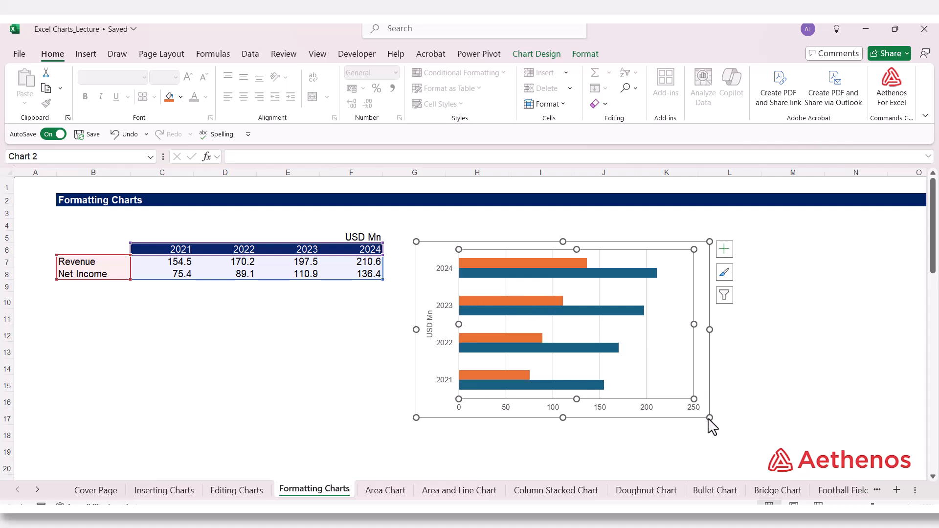
Enlarge the chart slightly and move it to span about G4 to L16, leaving it deselected
left_click_drag(709, 417, 734, 428)
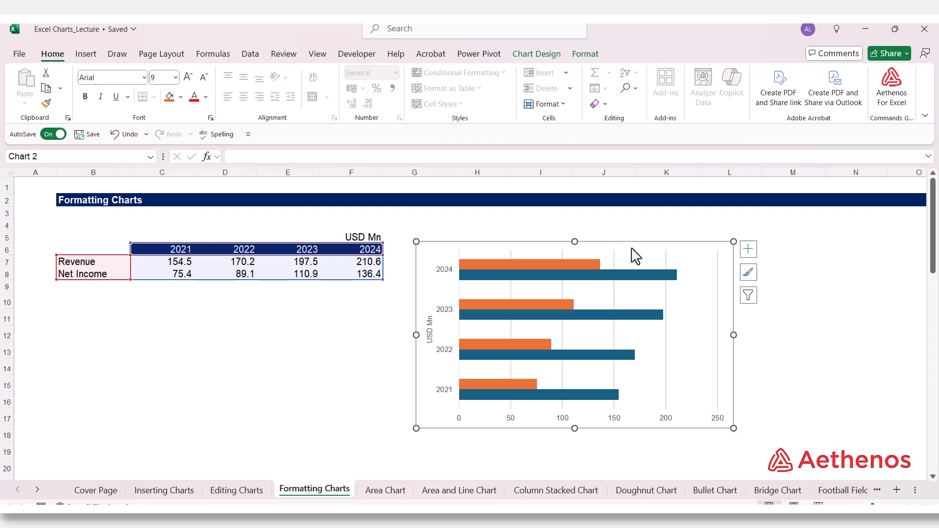
left_click_drag(635, 255, 649, 235)
left_click(802, 274)
Fill the Revenue series bars with the darkest tint of the Dark Blue, Text 2 theme color
mouse_move(570, 266)
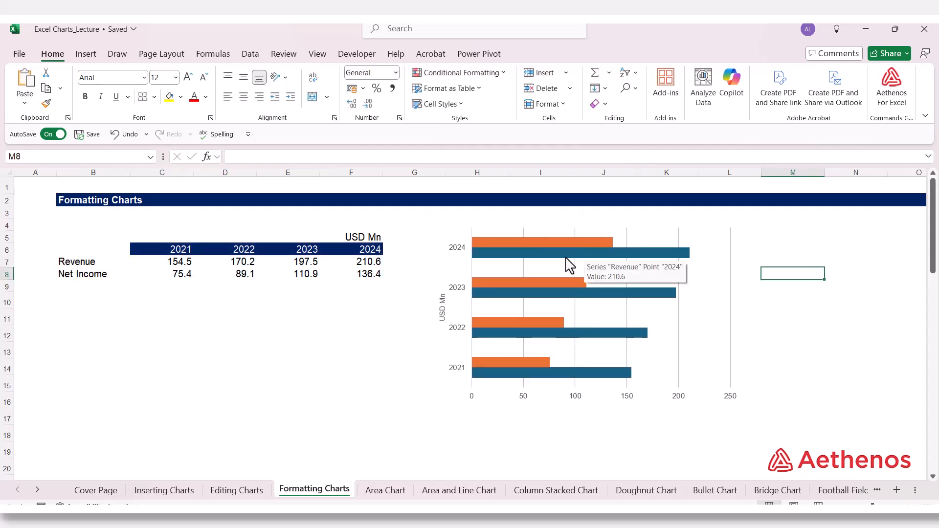
left_click(597, 251)
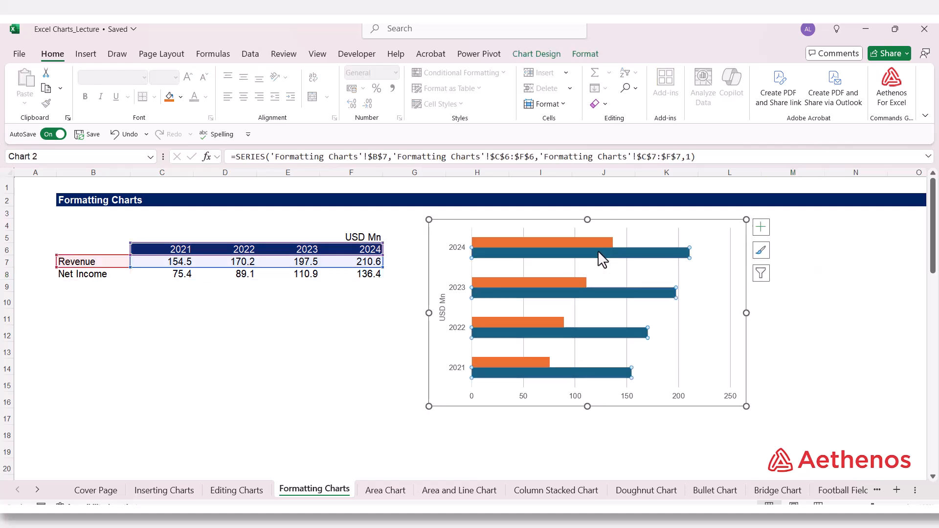
right_click(664, 249)
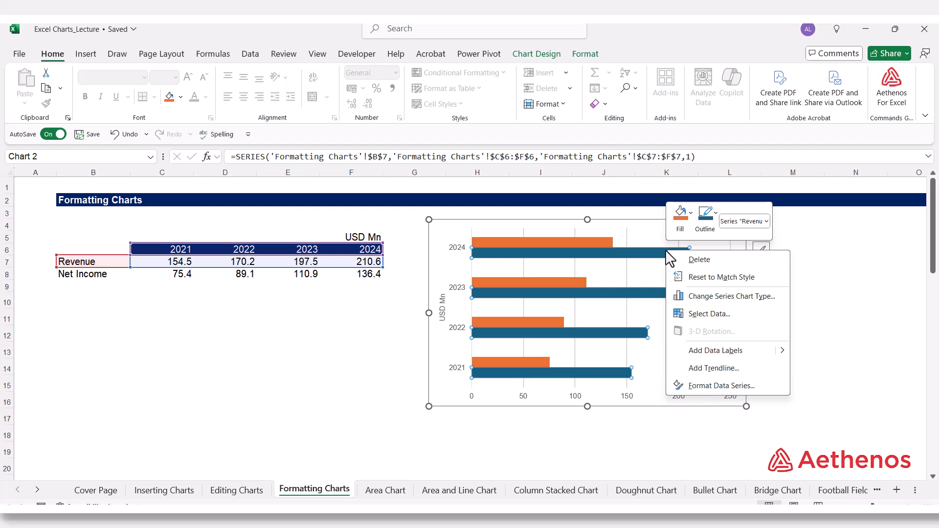
left_click(691, 212)
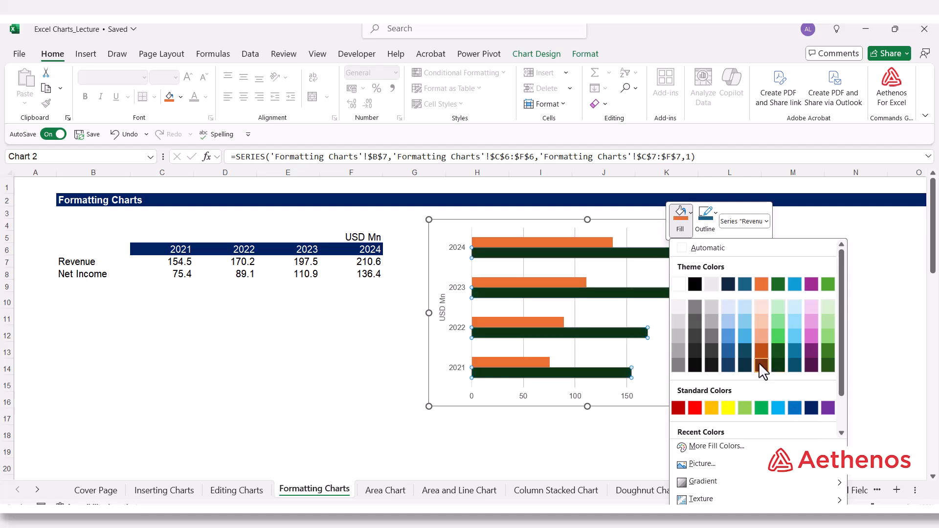
left_click(727, 366)
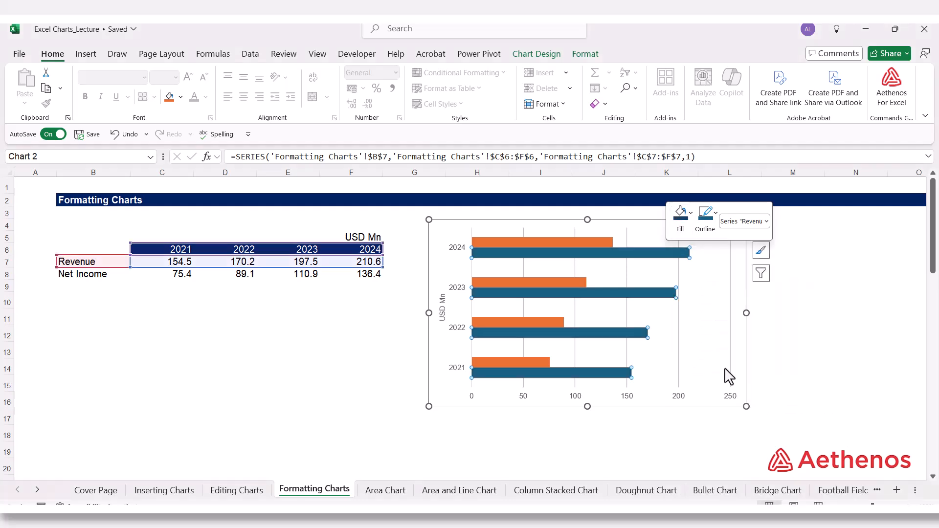
Fill the Net Income series bars with Dark Blue, Text 2, Lighter 25% and deselect the chart
left_click(579, 242)
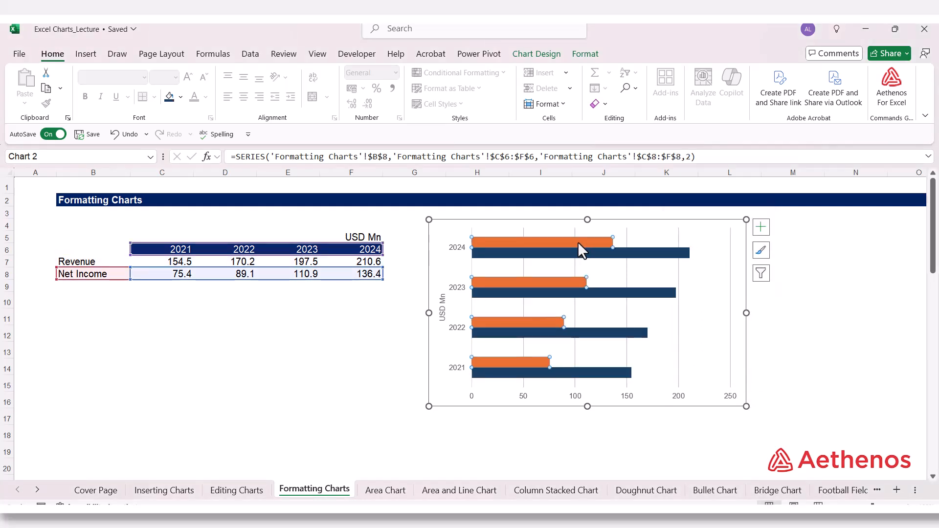
right_click(578, 243)
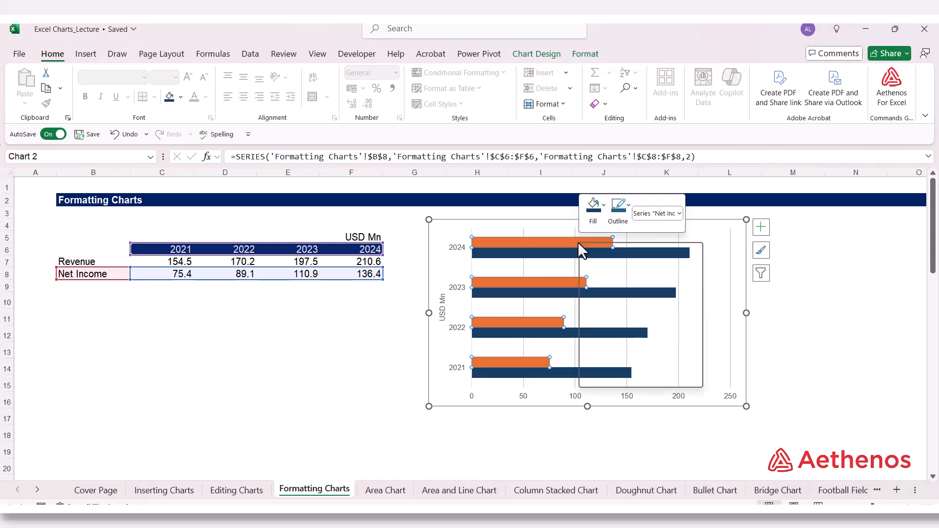
left_click(593, 208)
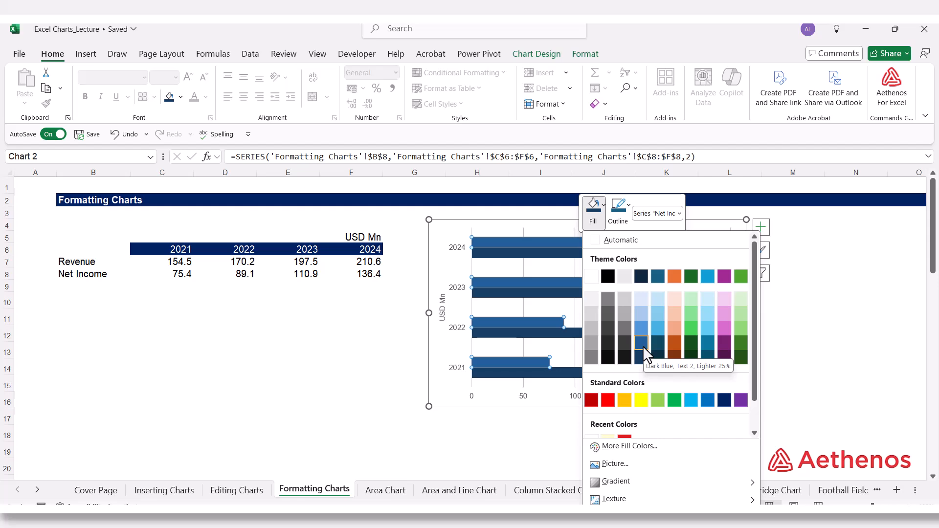
left_click(642, 345)
left_click(860, 320)
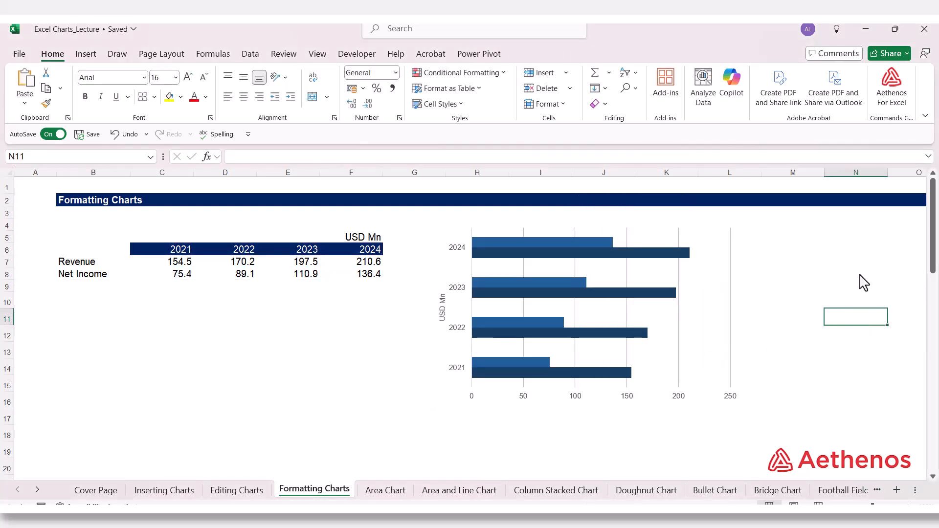
Recolor the Net Income series bars with the third, medium-blue tint of the Dark Blue, Text 2 theme color and deselect the chart
left_click(532, 362)
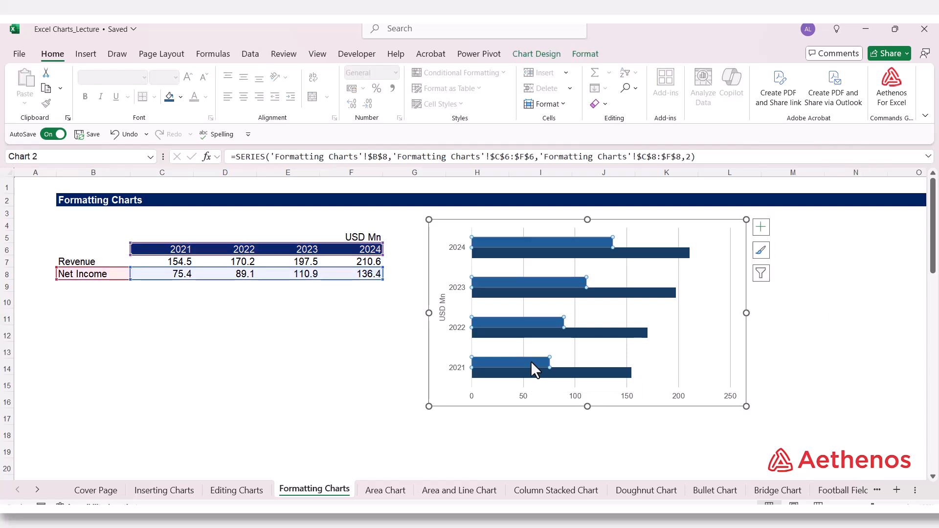
right_click(531, 362)
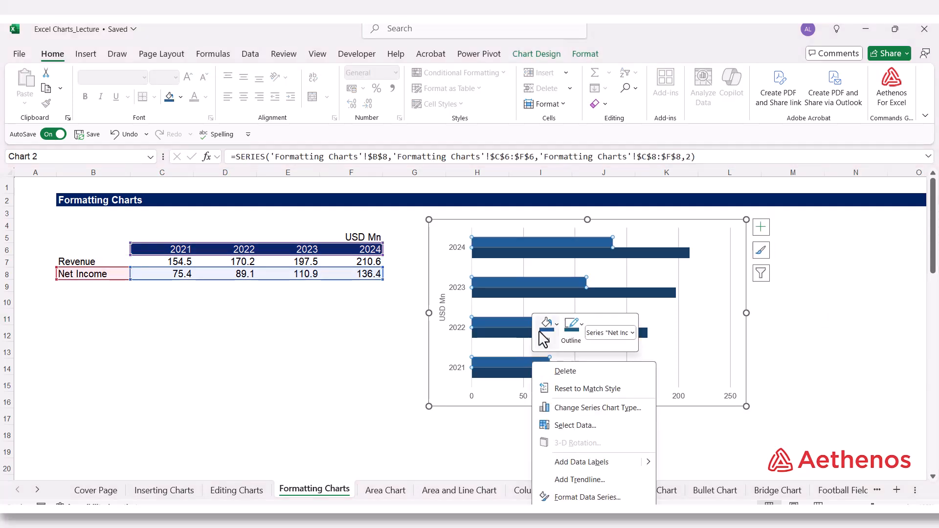
left_click(557, 325)
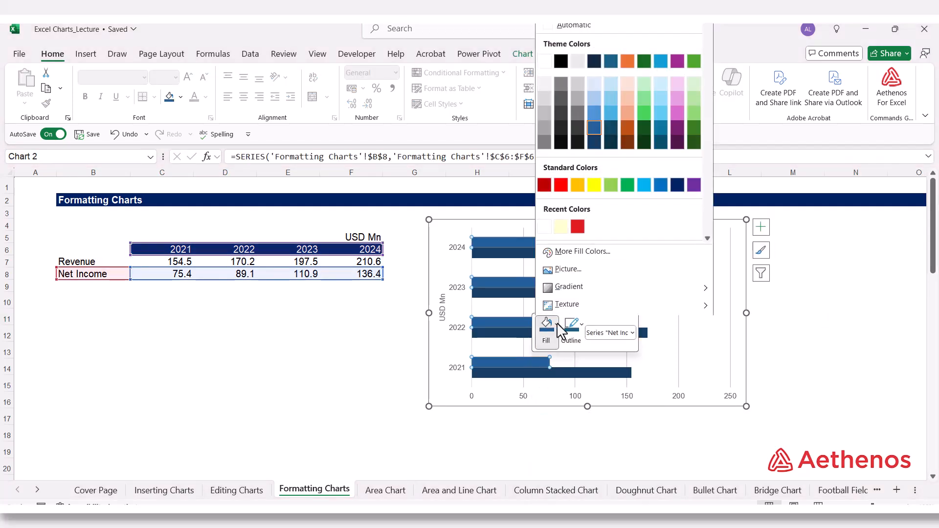
left_click(594, 112)
left_click(833, 279)
left_click(796, 340)
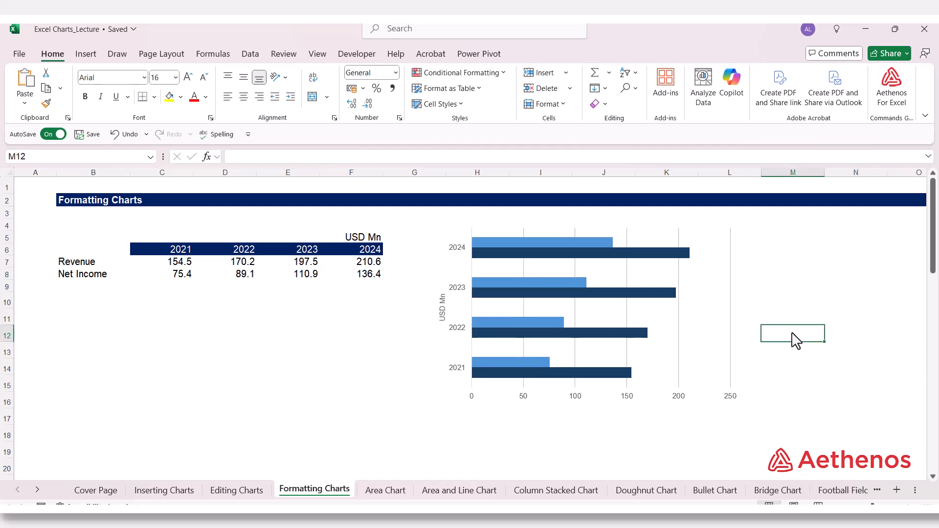
Set the bar series' gap width to 50%, close the formatting pane and leave the chart deselected
left_click(589, 242)
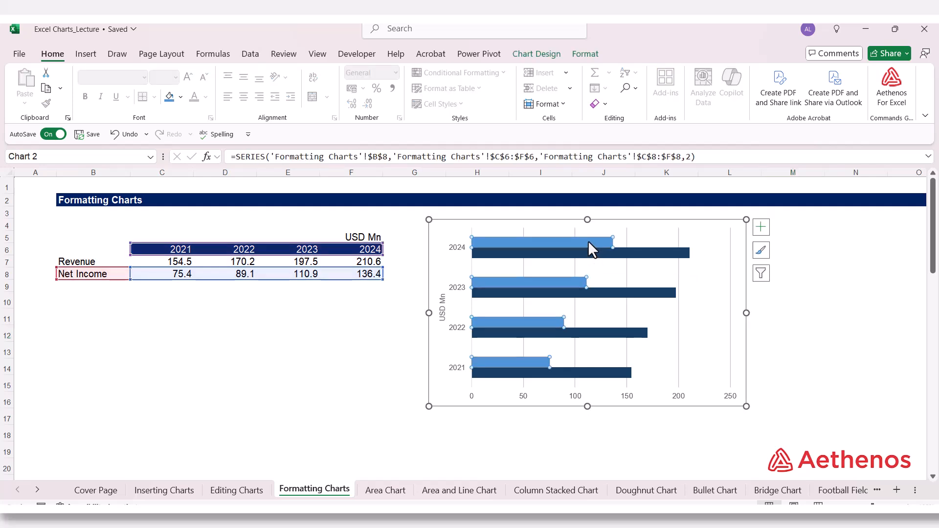
right_click(588, 242)
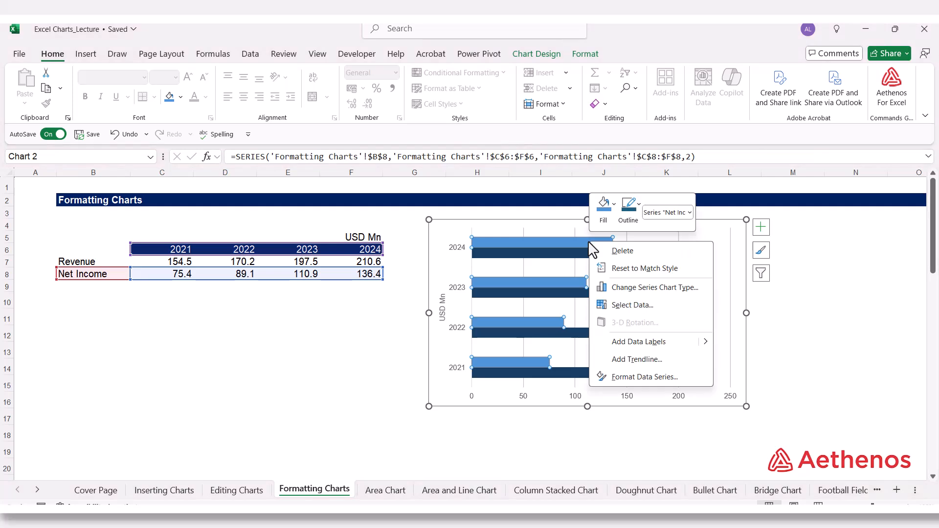
left_click(643, 377)
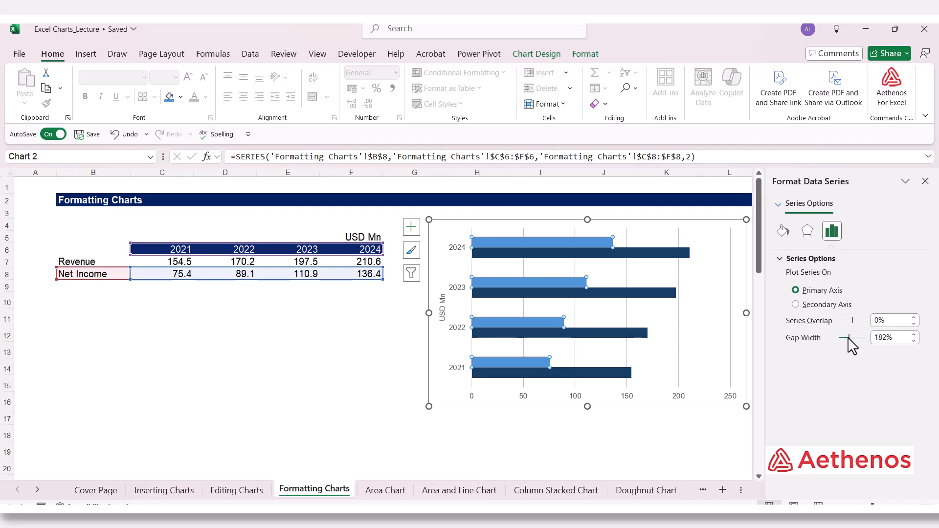
left_click_drag(848, 337, 842, 337)
left_click_drag(842, 337, 841, 337)
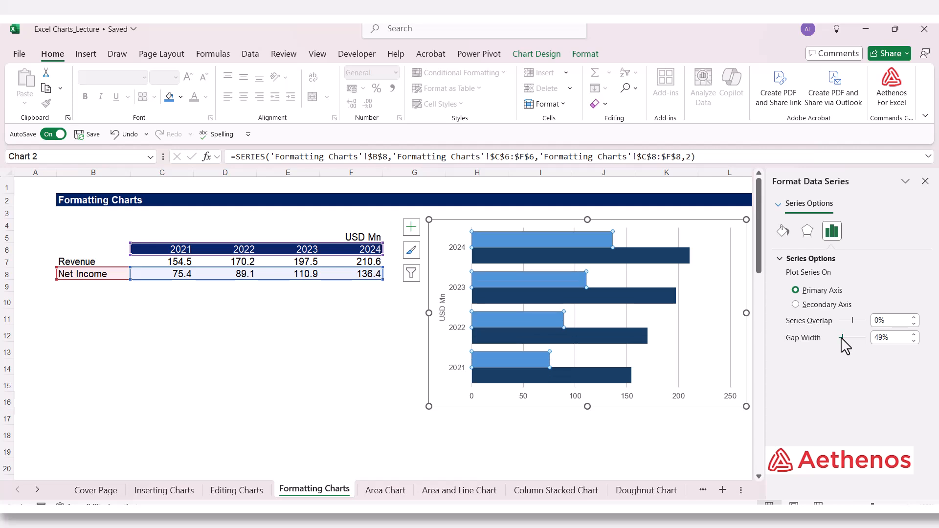
left_click(914, 335)
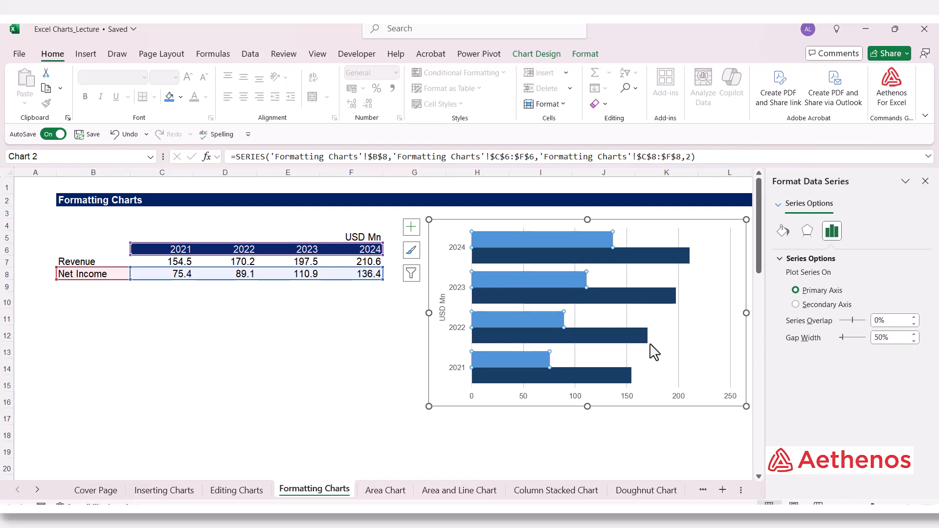
left_click(351, 382)
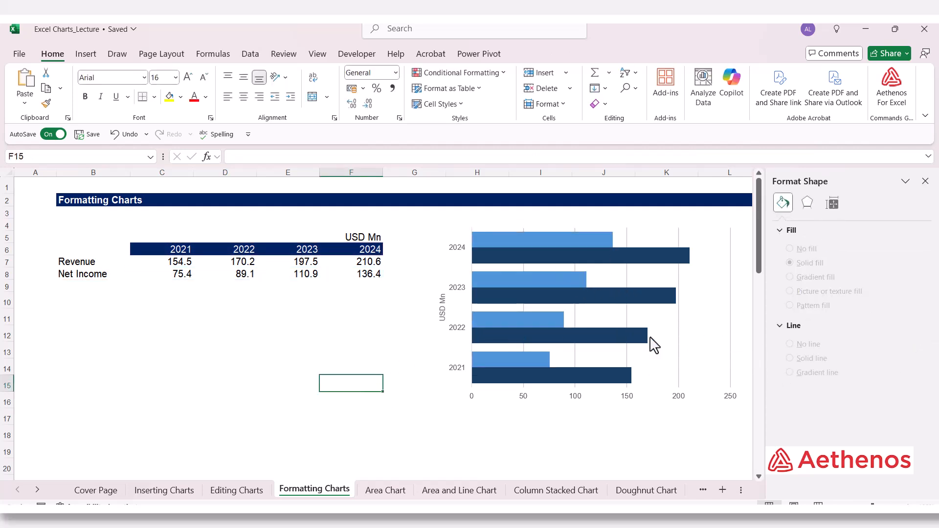
left_click(924, 181)
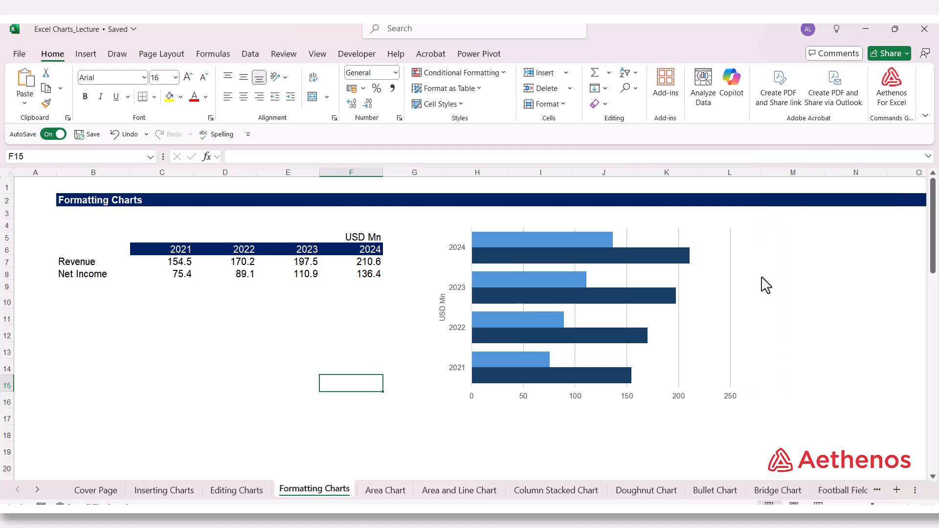
left_click(794, 298)
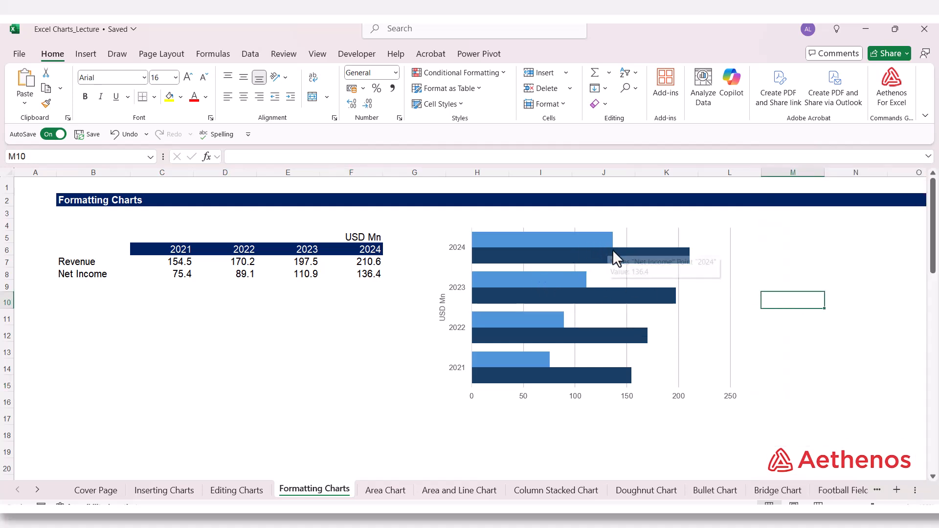
Add plain data labels to the Net Income series bars
mouse_move(586, 254)
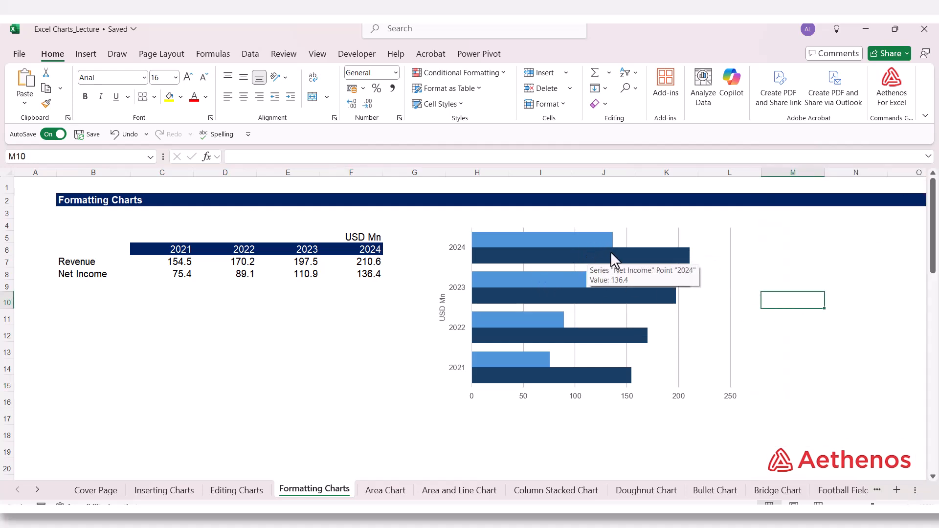
left_click(572, 240)
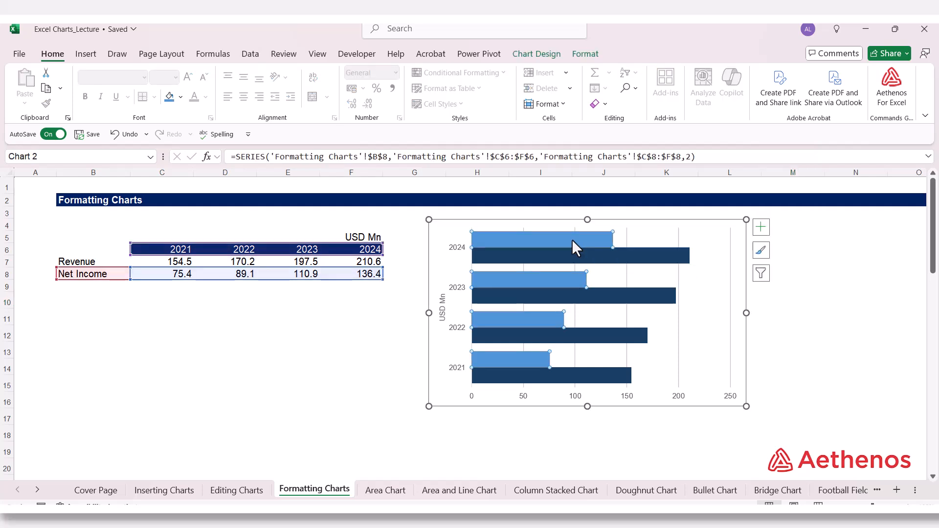
right_click(571, 240)
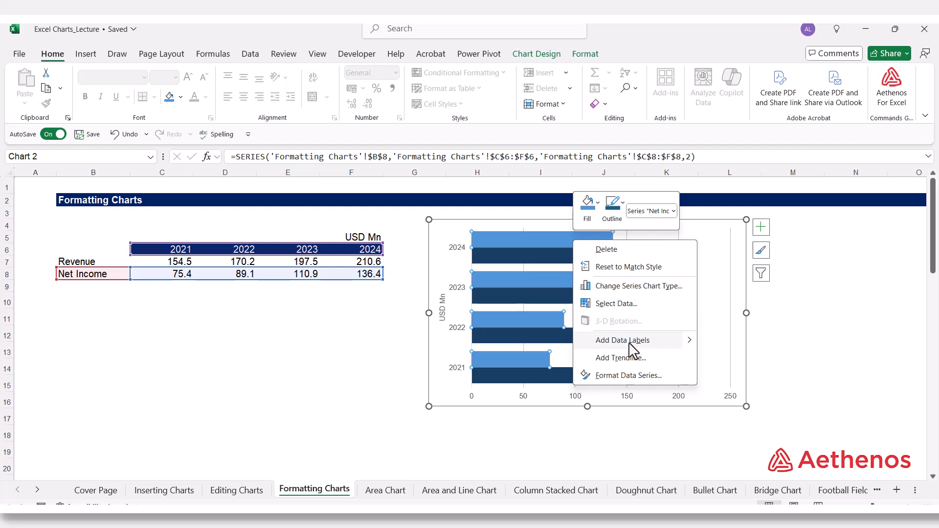
mouse_move(690, 345)
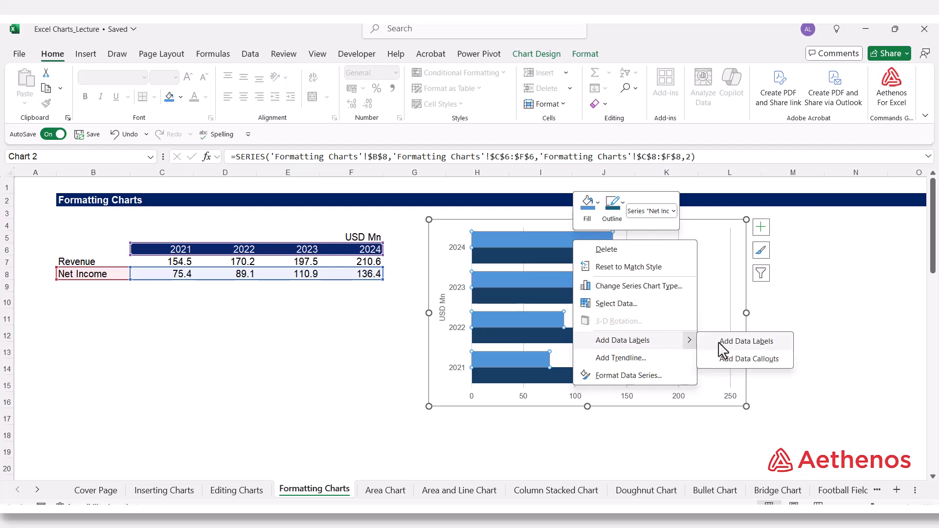
left_click(740, 343)
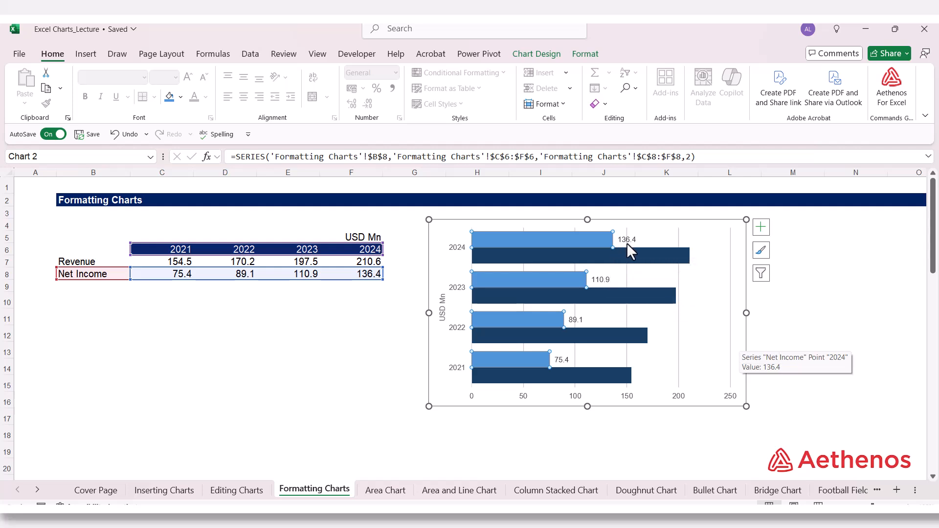
Try the Inside Base position for the Net Income data labels, and settle on Inside End
left_click(598, 281)
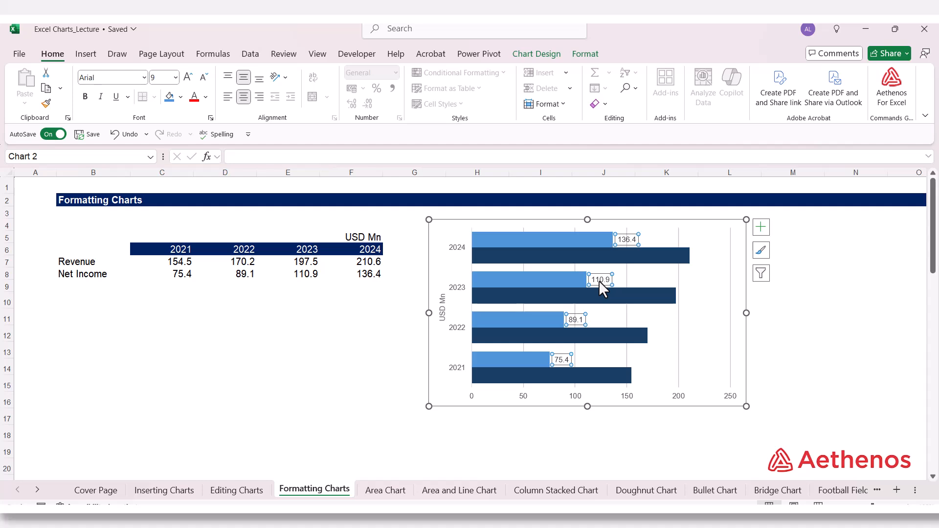
right_click(598, 281)
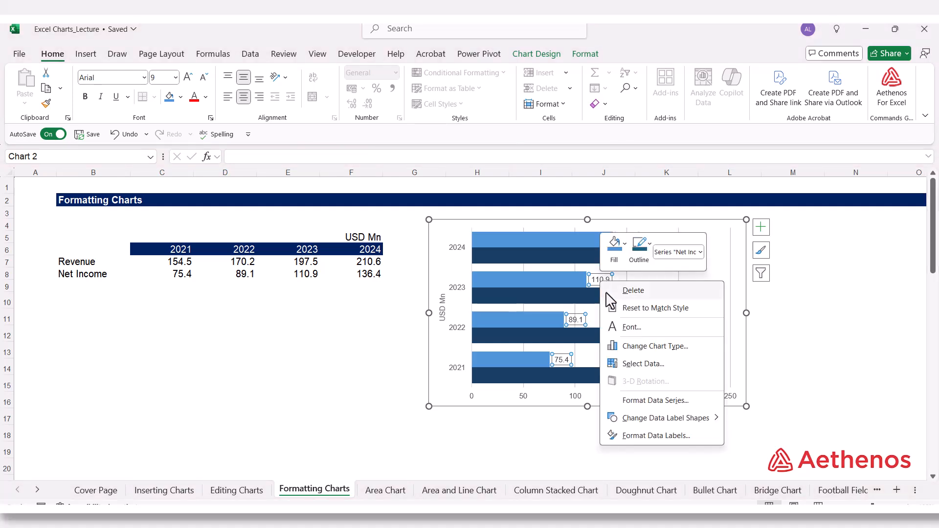
left_click(655, 435)
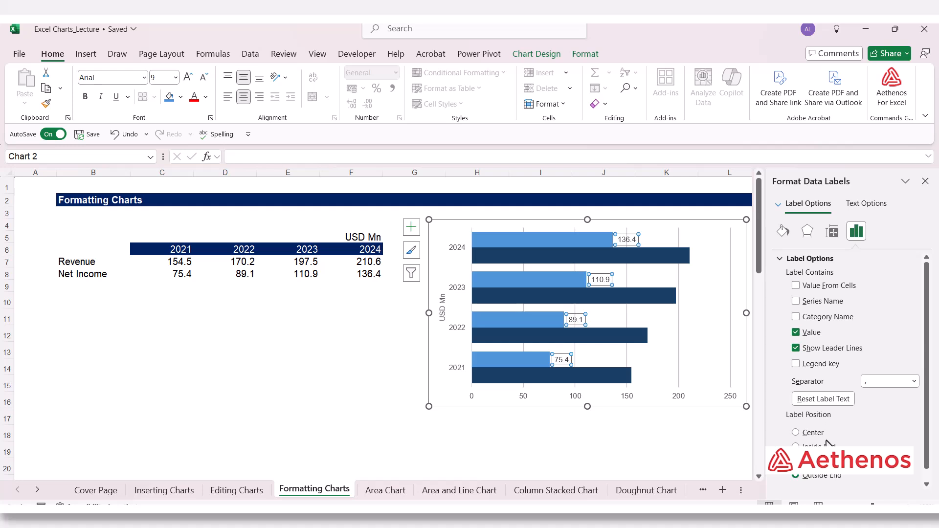
left_click(796, 462)
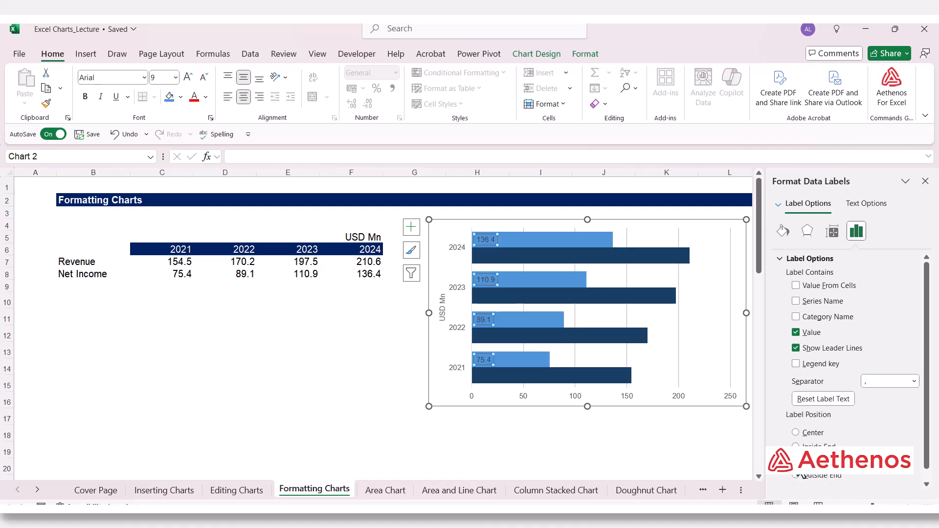
left_click(796, 445)
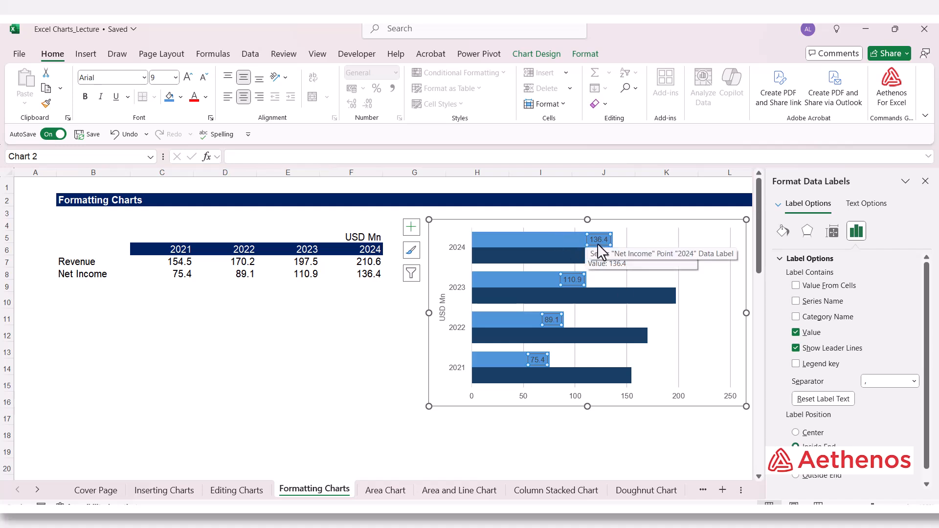
Add data labels to the Revenue series bars
left_click(647, 297)
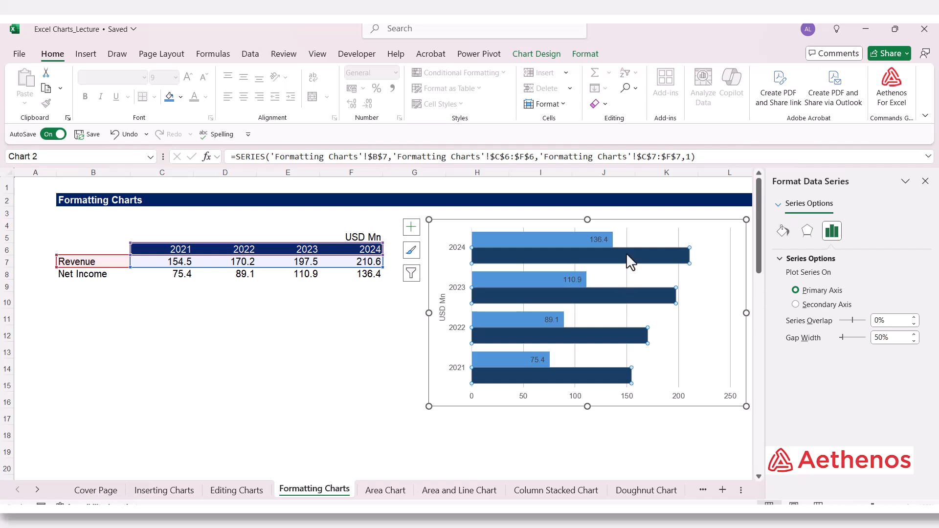
right_click(626, 294)
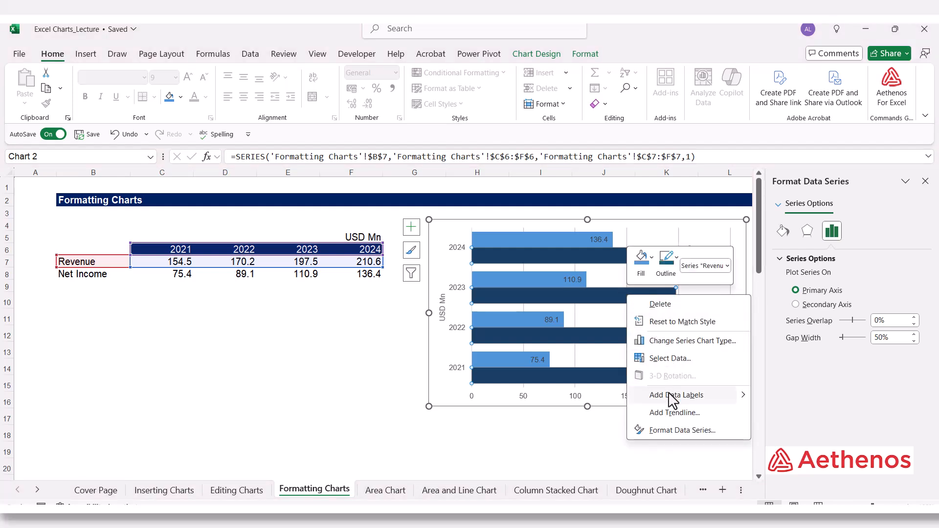
left_click(693, 399)
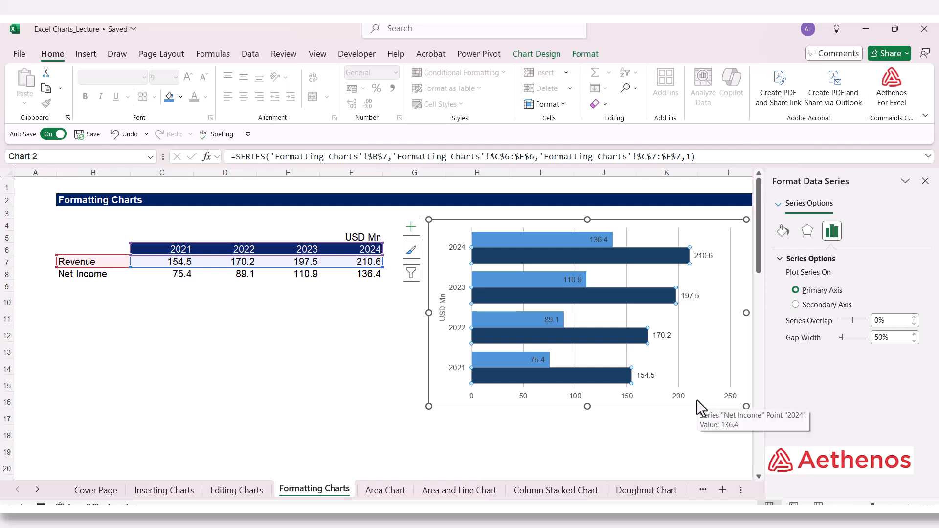
Position the Revenue data labels at Inside End, close the formatting pane and deselect the chart
left_click(661, 335)
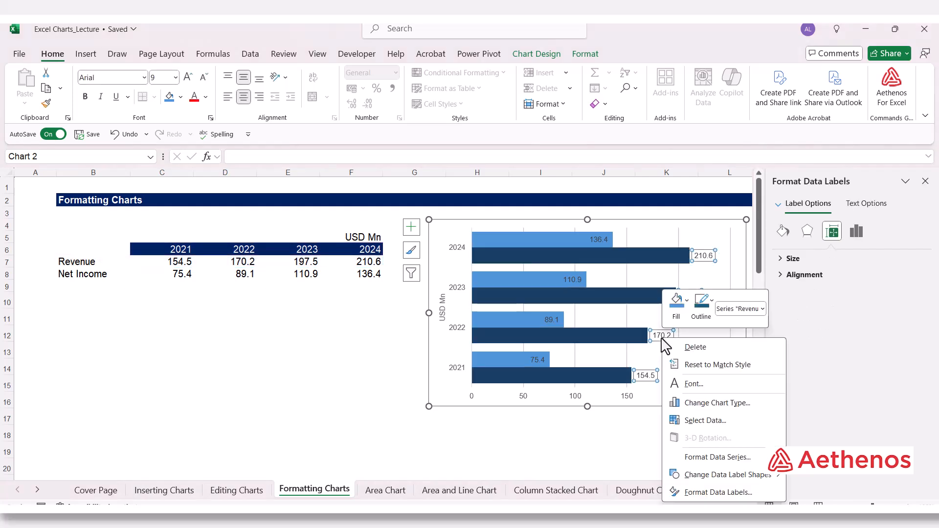
right_click(661, 336)
left_click(713, 492)
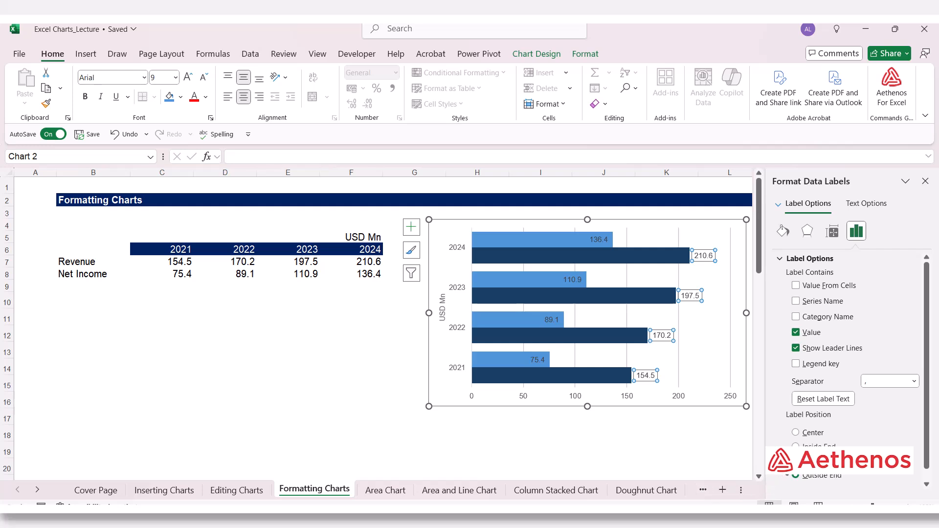
left_click(795, 446)
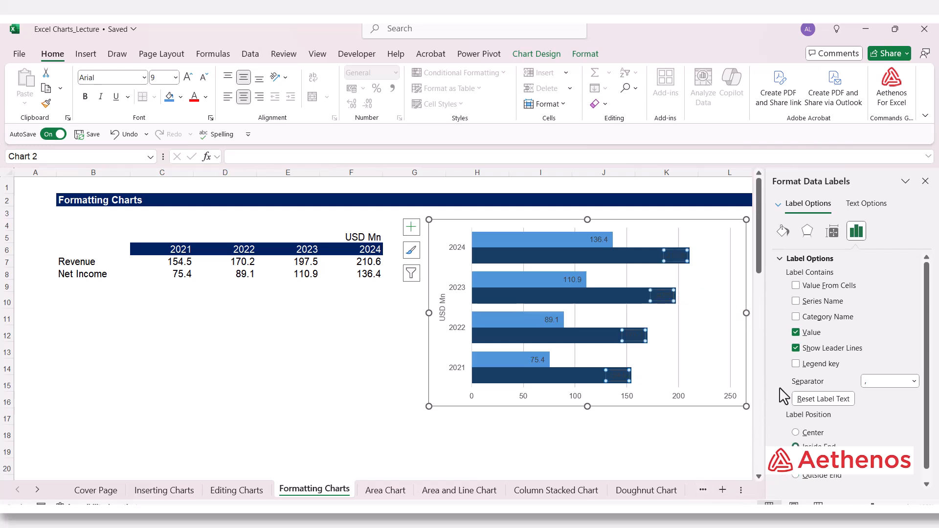
left_click(925, 181)
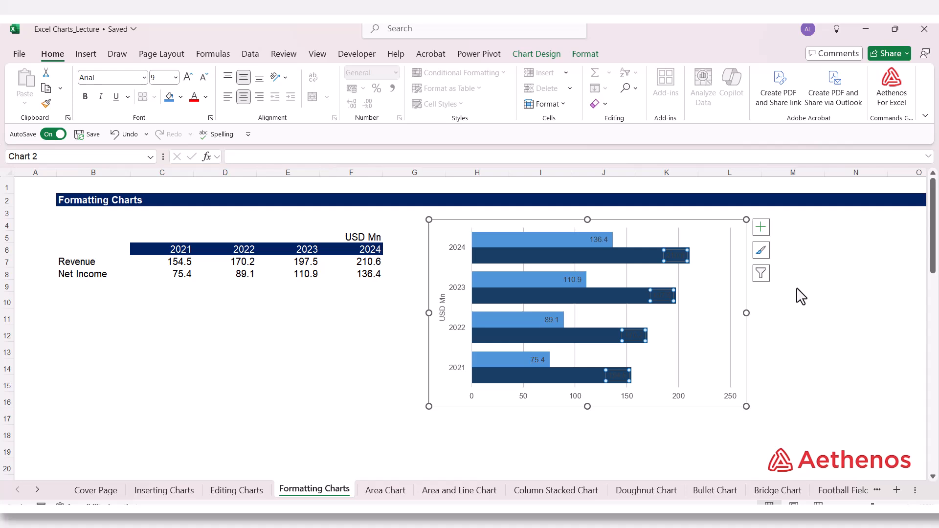
left_click(287, 419)
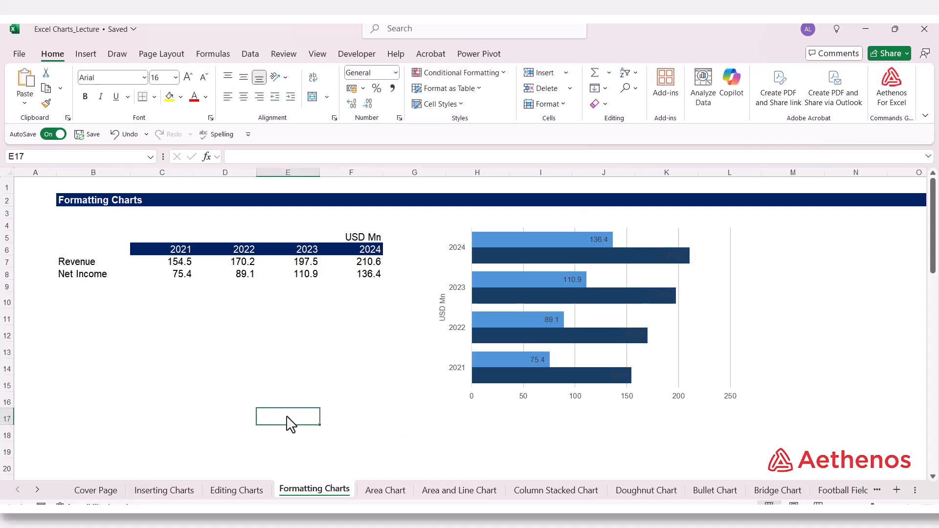
Make the Net Income data labels white and bold
left_click(597, 239)
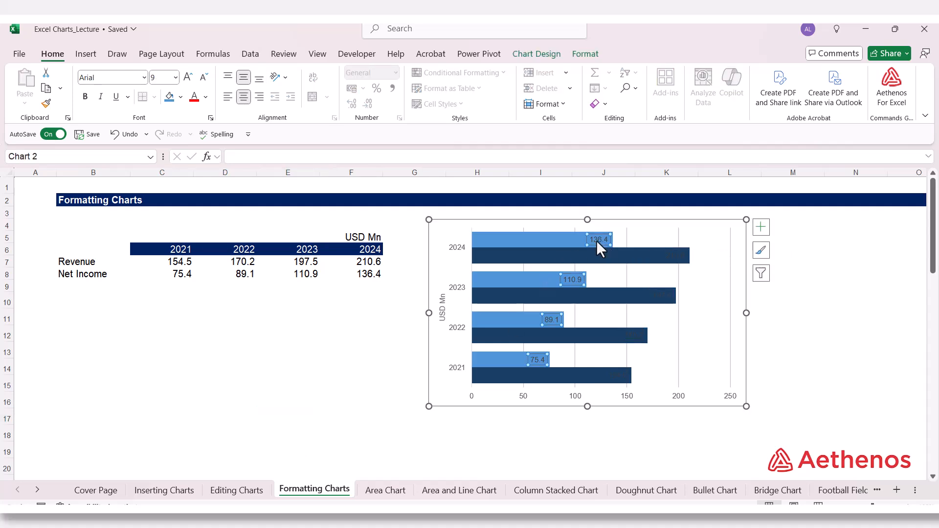
left_click(205, 97)
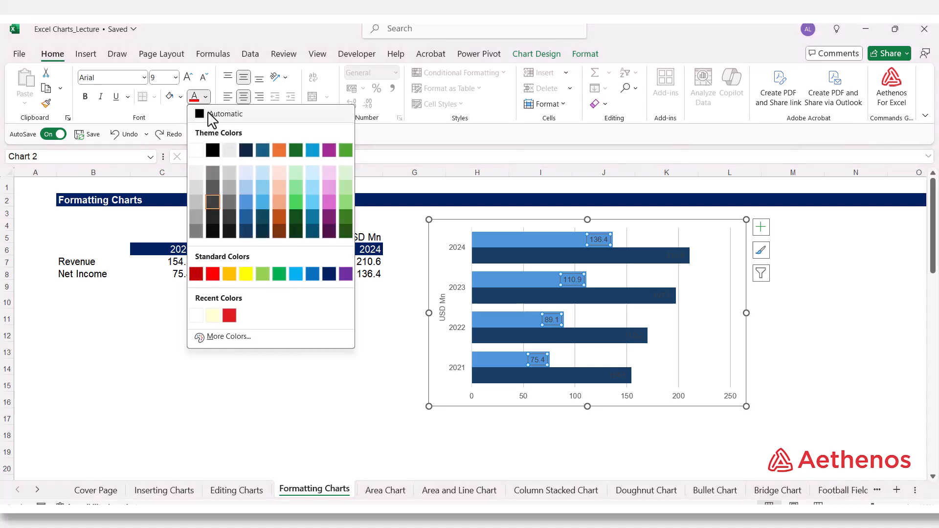
left_click(196, 150)
left_click(85, 96)
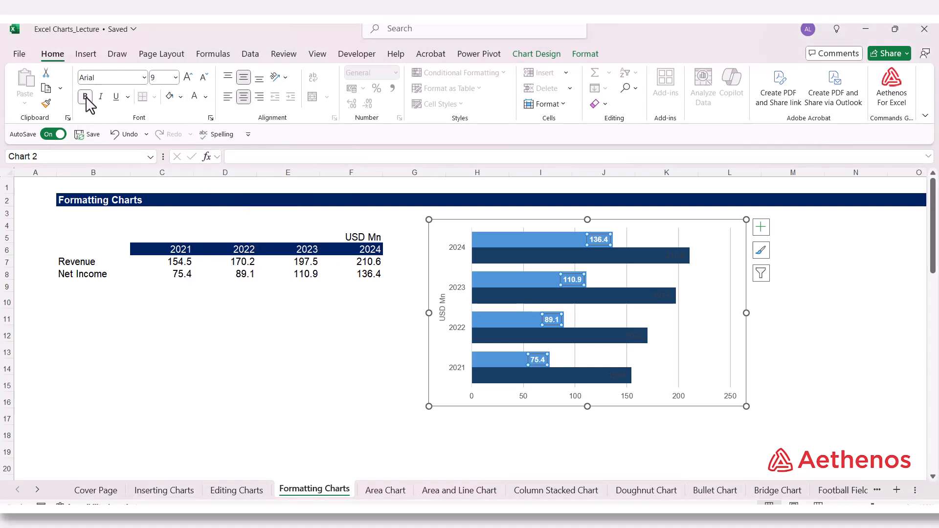
Make the font of the Revenue data labels white and deselect the chart
left_click(672, 256)
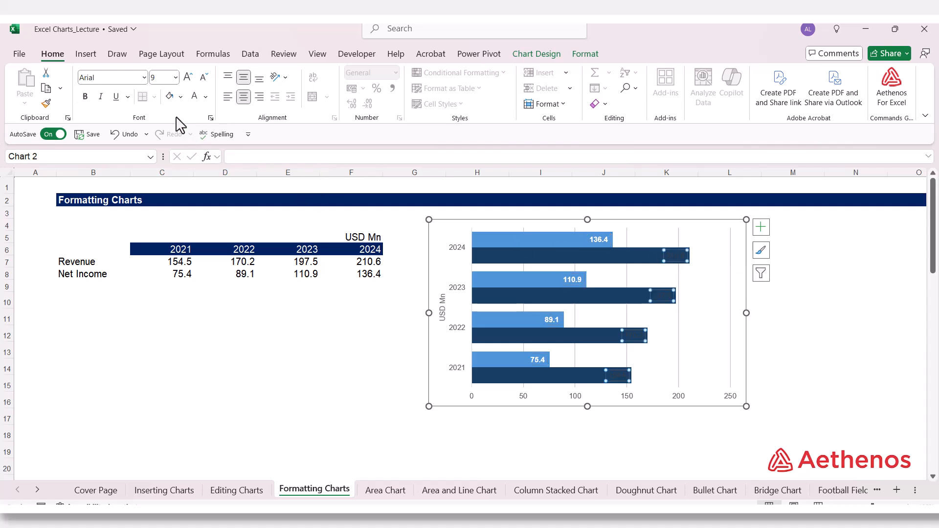
left_click(206, 104)
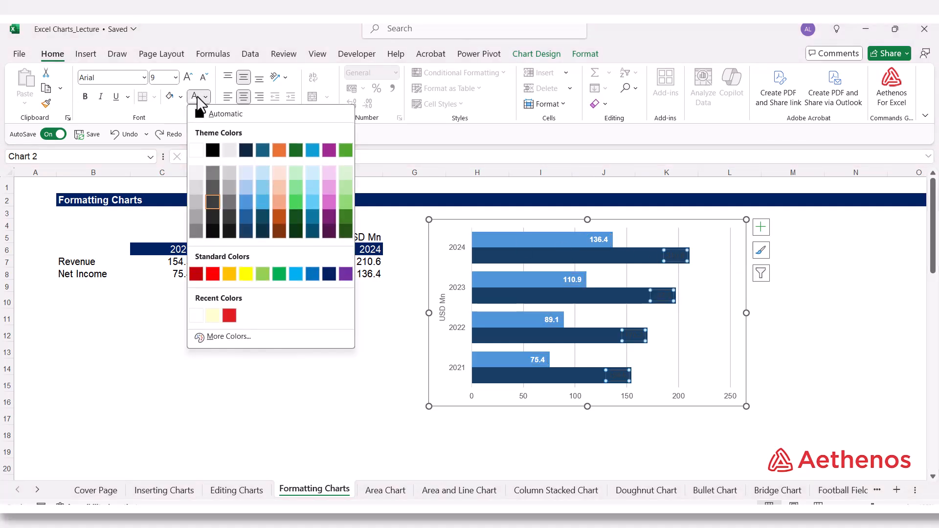
left_click(201, 111)
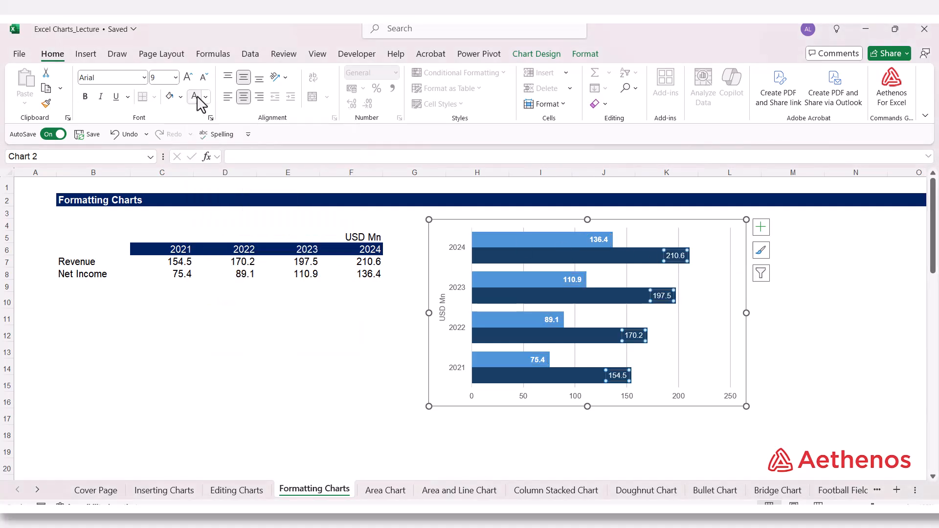
left_click(85, 96)
left_click(873, 337)
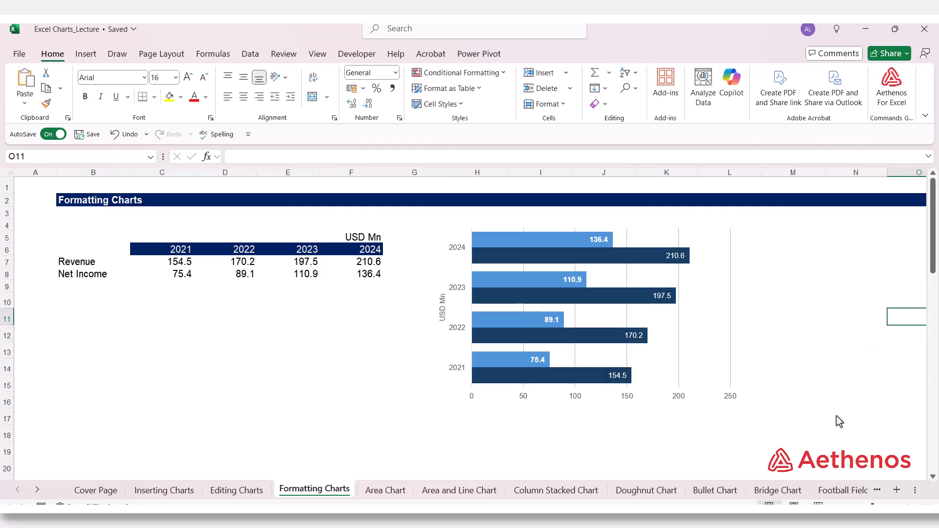
Format the horizontal value axis with a minimum bound of 0 and a maximum bound of 225
left_click(580, 399)
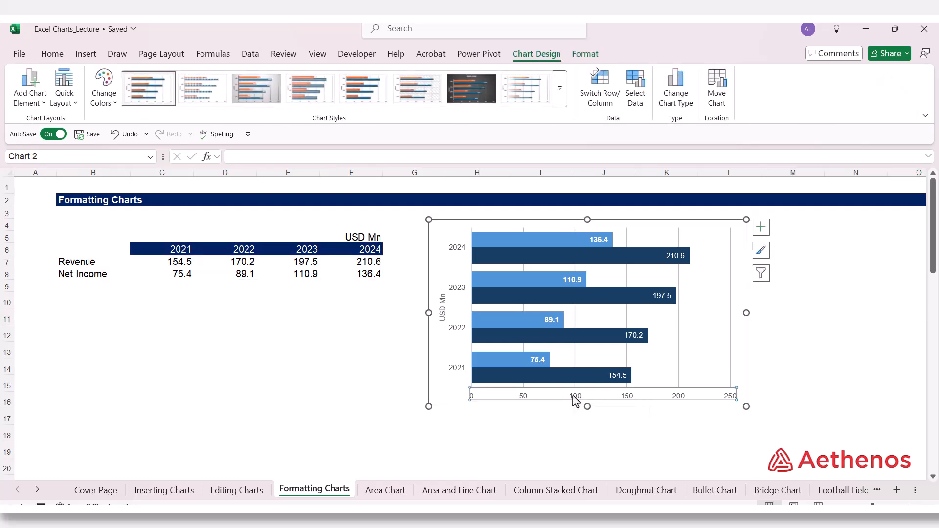
right_click(574, 399)
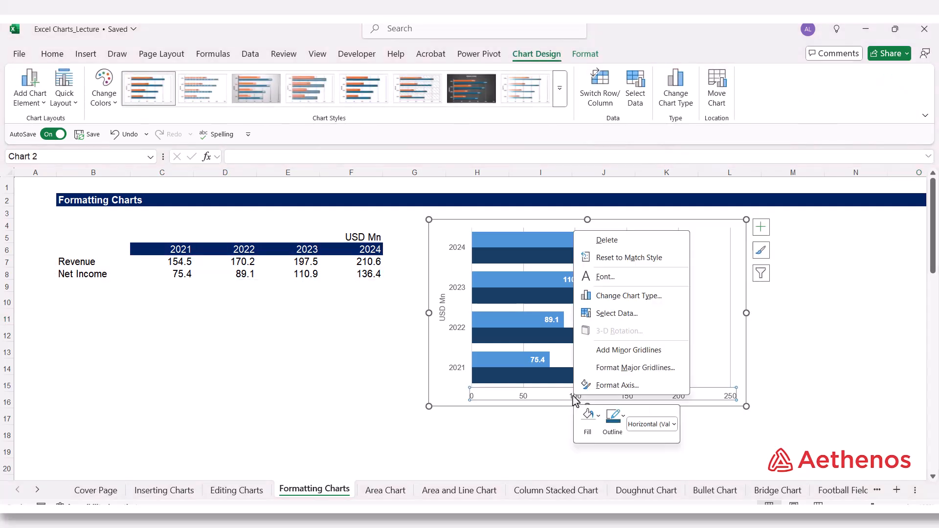
left_click(609, 384)
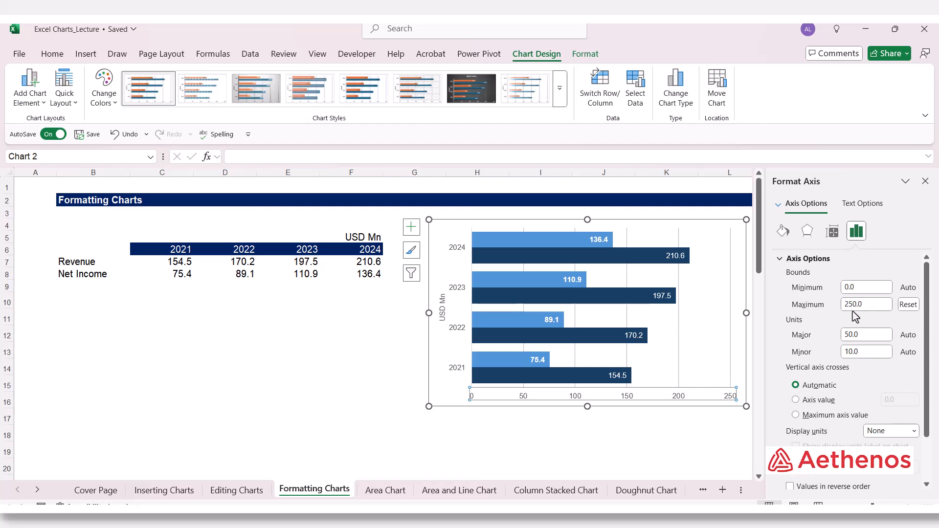
left_click_drag(869, 304, 839, 310)
type("225")
left_click(878, 290)
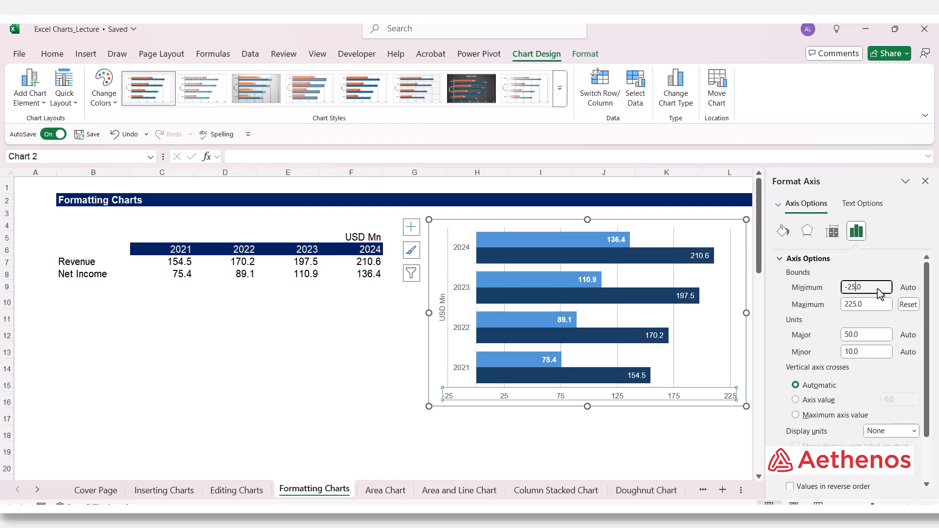
left_click_drag(878, 290, 824, 294)
type("0")
left_click(875, 307)
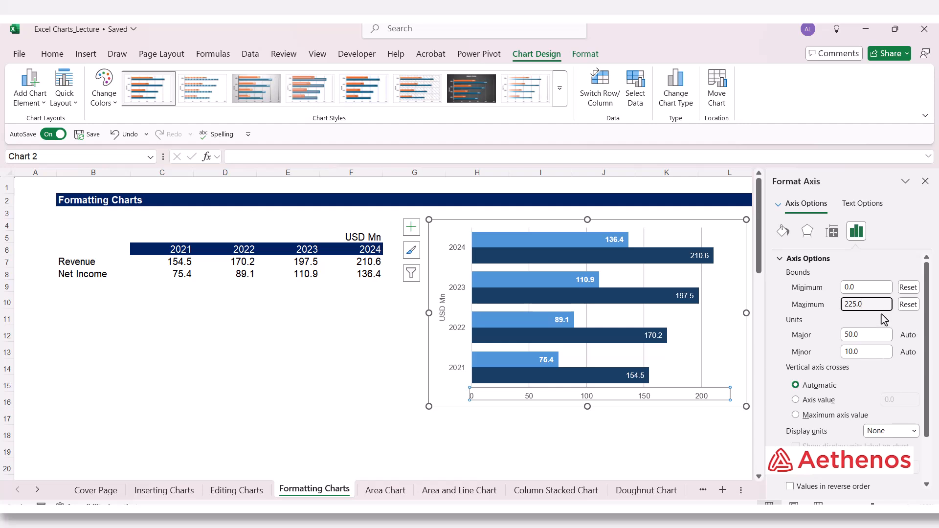
Set the horizontal axis major unit to 25, close the axis formatting pane and deselect the chart
left_click(869, 336)
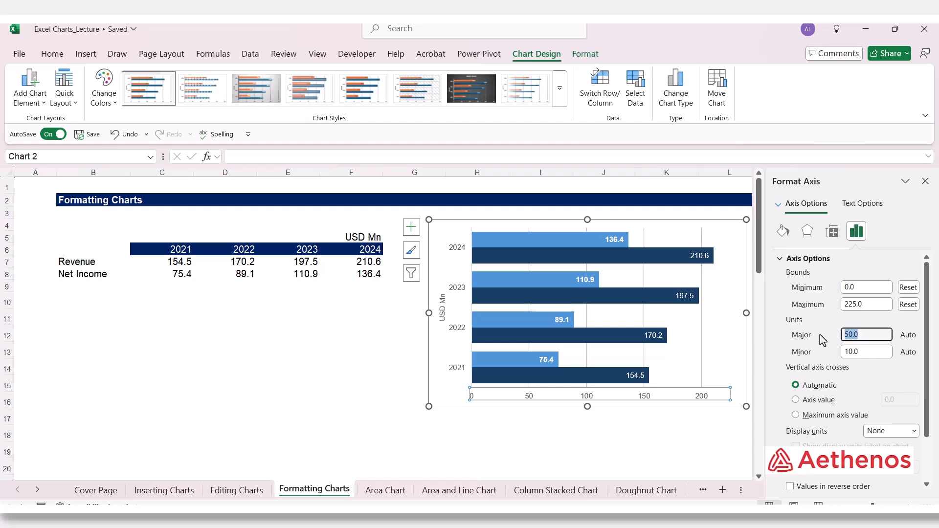
type("25")
left_click(869, 352)
type("5.0")
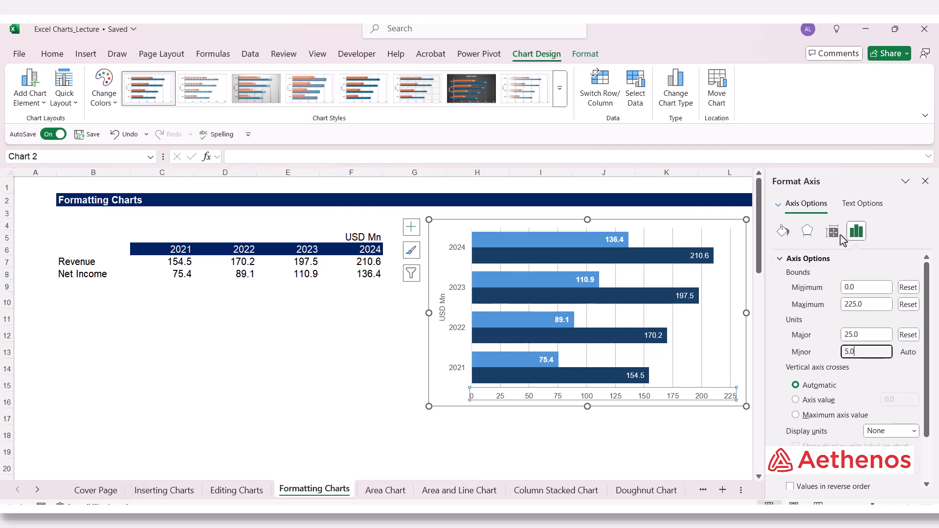
left_click(925, 181)
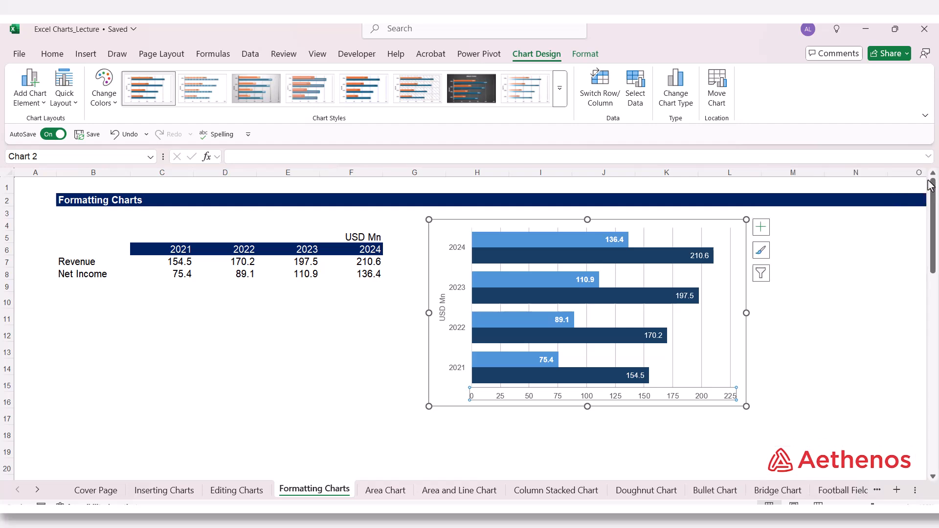
left_click(816, 288)
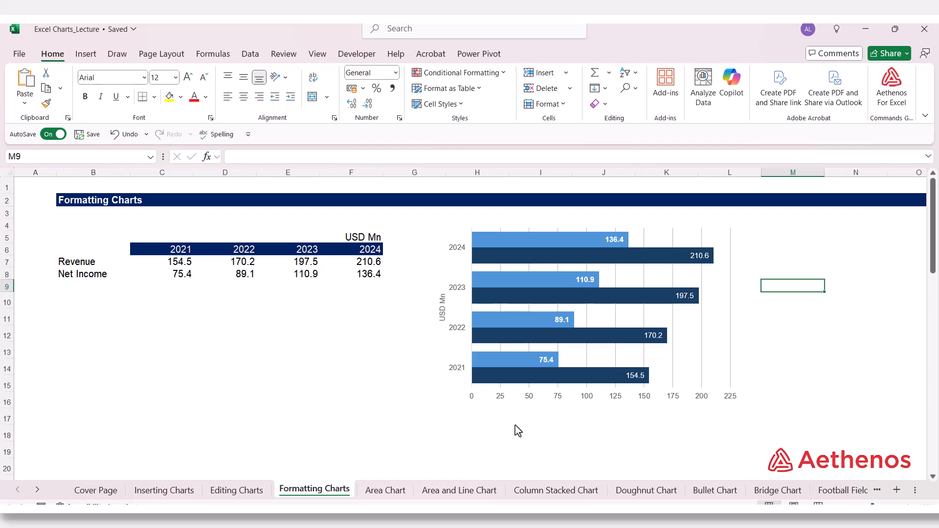
Make the USD Mn axis title and the Revenue data labels bold, and deselect the chart
left_click(442, 310)
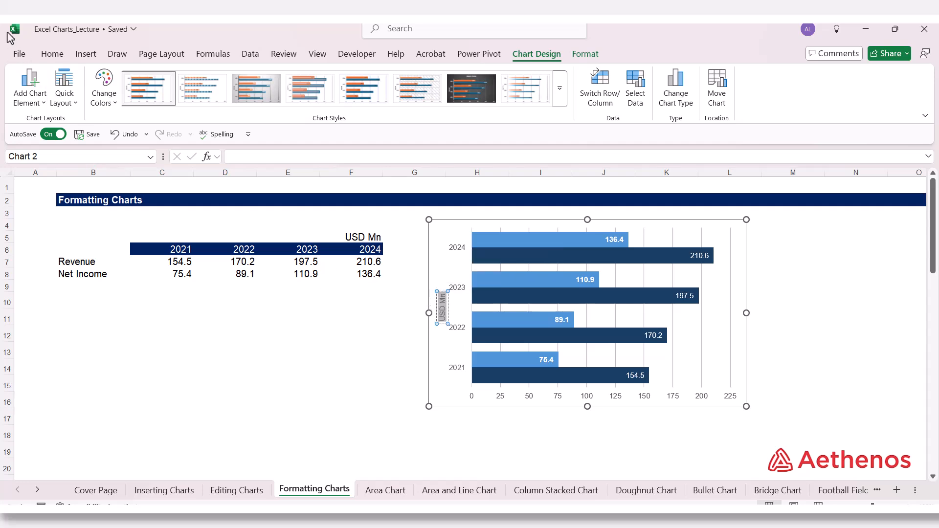
left_click(47, 54)
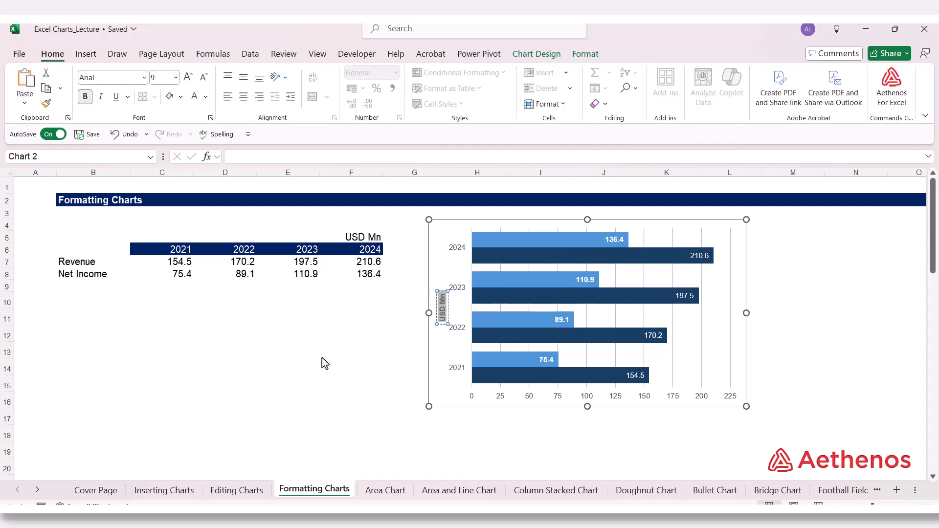
left_click(355, 405)
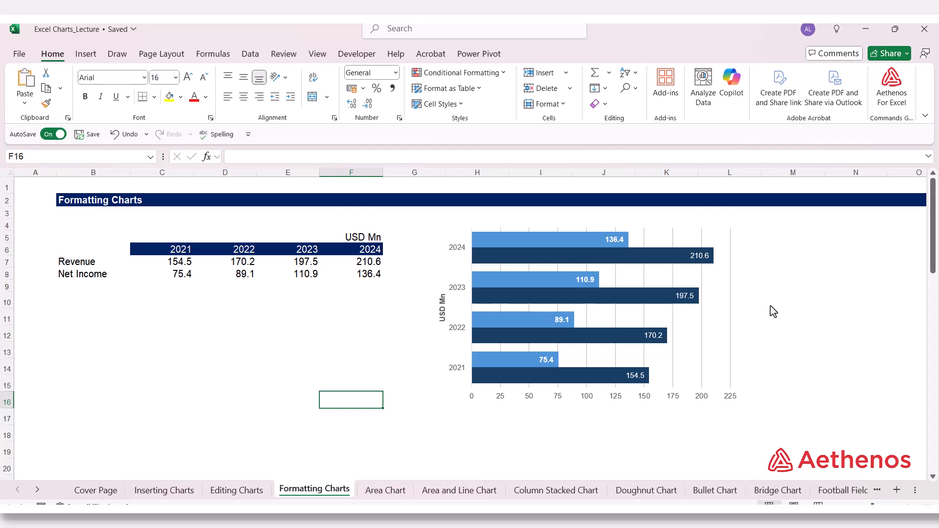
left_click(692, 259)
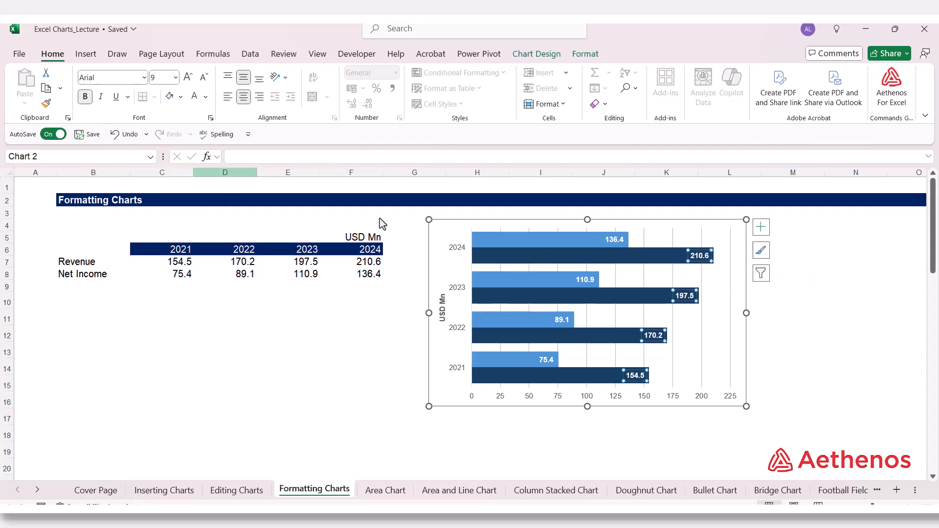
left_click(841, 318)
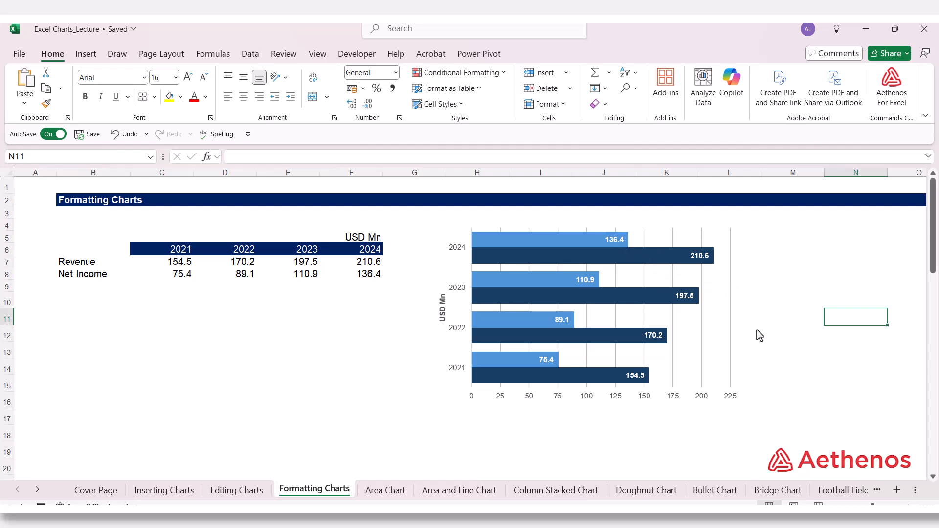
left_click(777, 298)
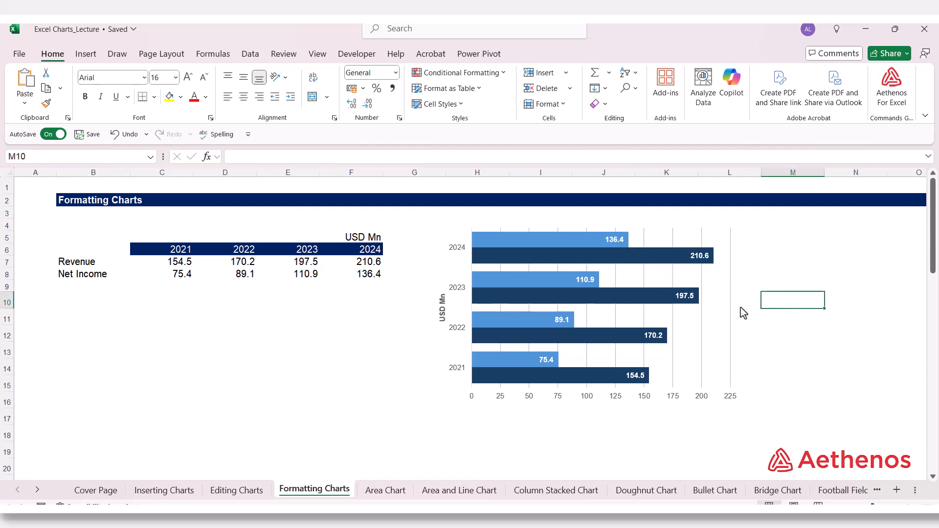
left_click(813, 352)
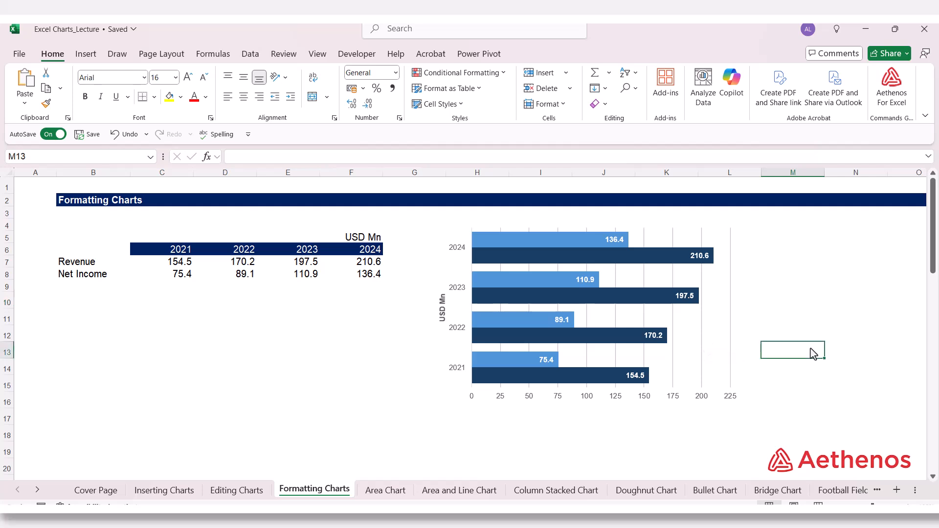
left_click(782, 307)
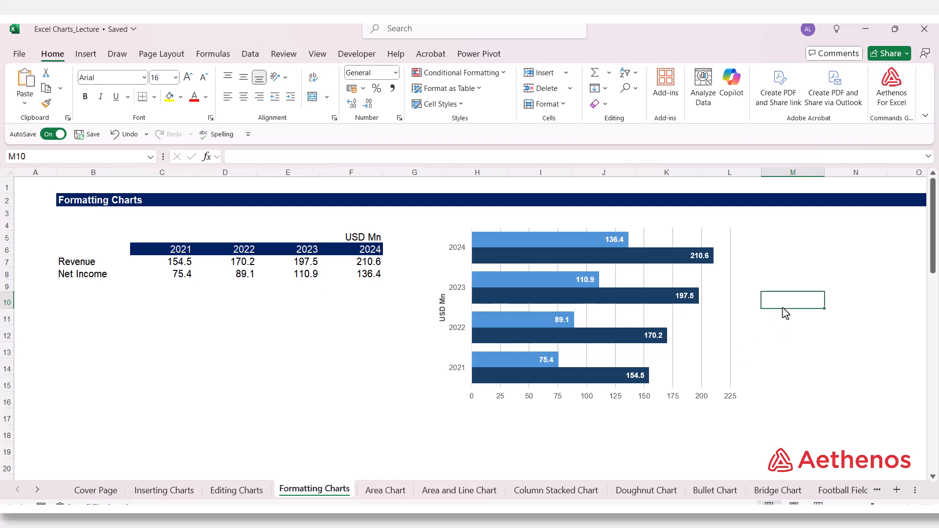